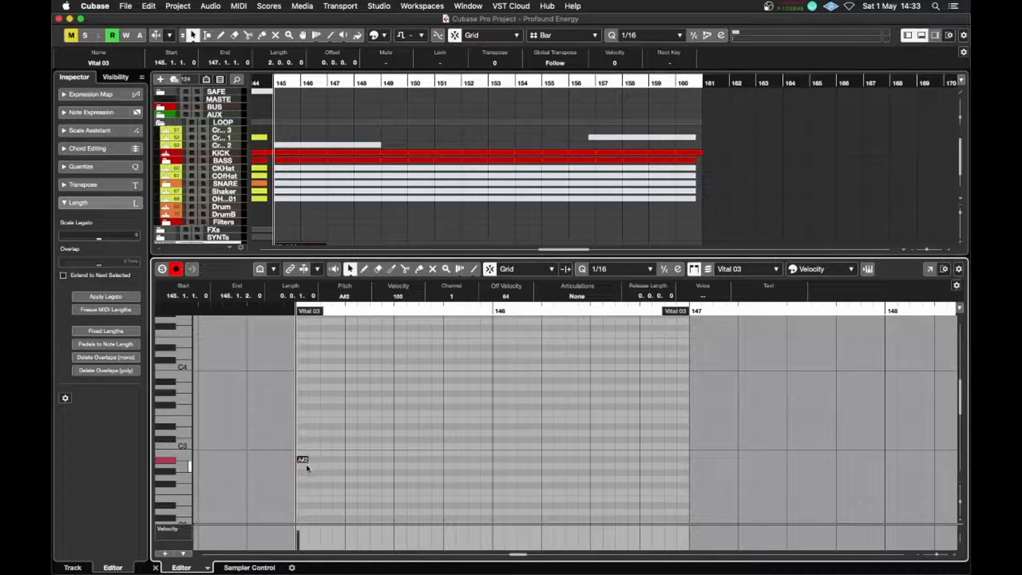
Extend the A#2 note across the full two-bar Vital 03 part and repeat the part up to bar 161.
left_click_drag(681, 484, 689, 484)
left_click(230, 489)
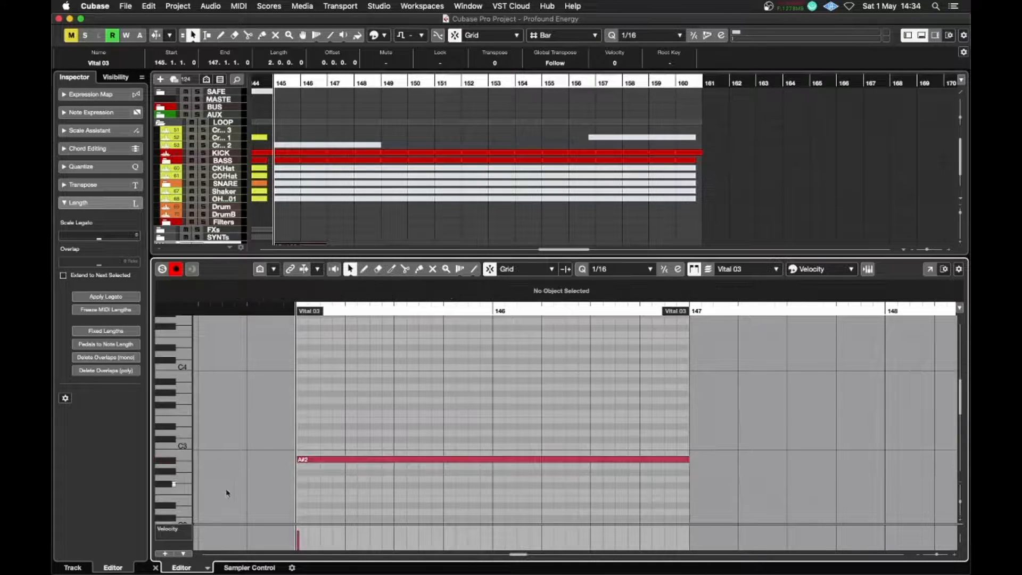
left_click(155, 569)
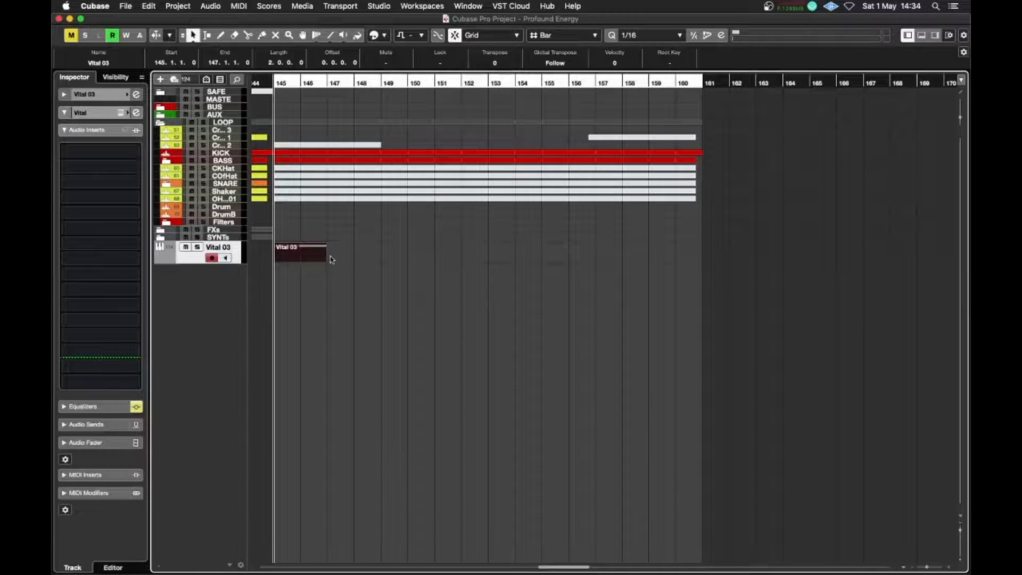
left_click_drag(325, 257, 702, 257)
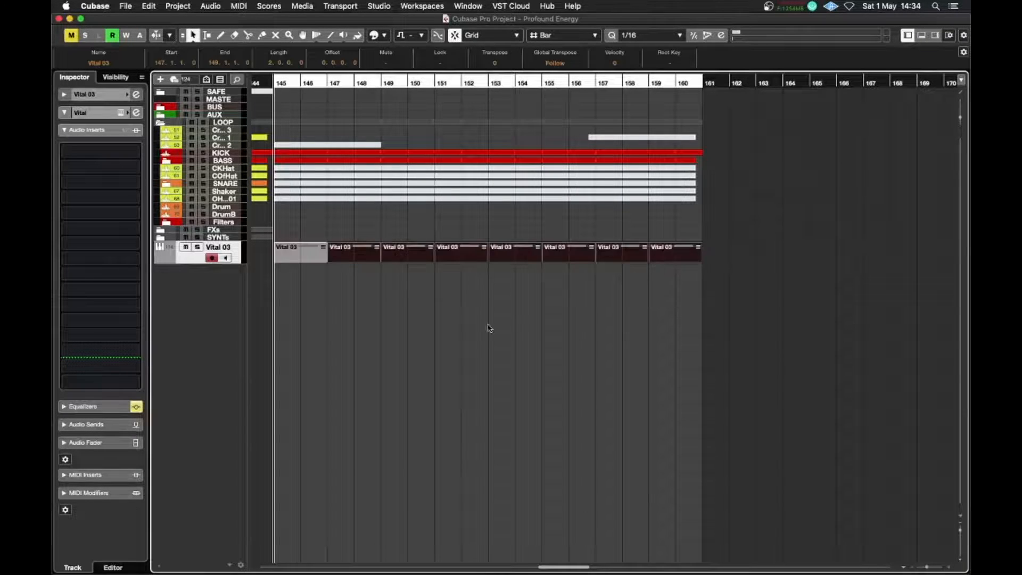
left_click(476, 331)
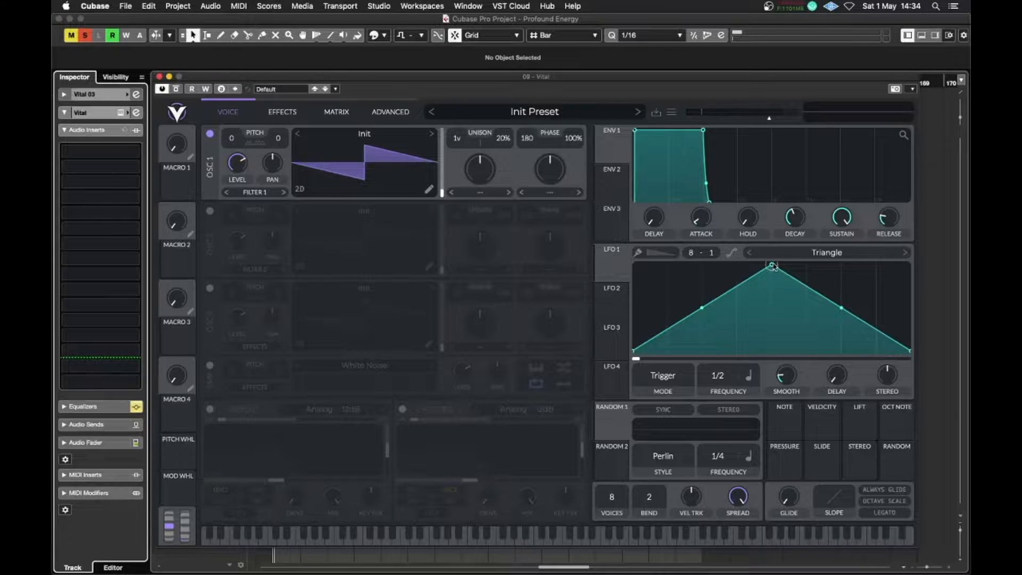
Shape LFO 1 into a falling ramp and assign it to oscillator 1's spectral morph, set to Shepard Tone.
left_click_drag(773, 266, 481, 176)
left_click(484, 197)
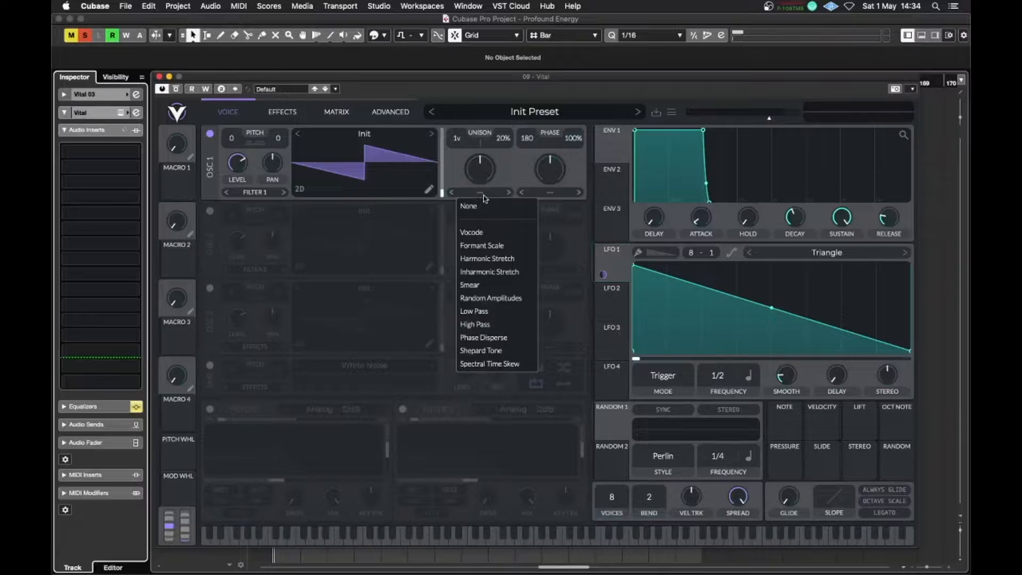
left_click(481, 350)
Shape LFO 2 into a rising ramp and assign it to oscillator 1's pitch transpose.
left_click(612, 303)
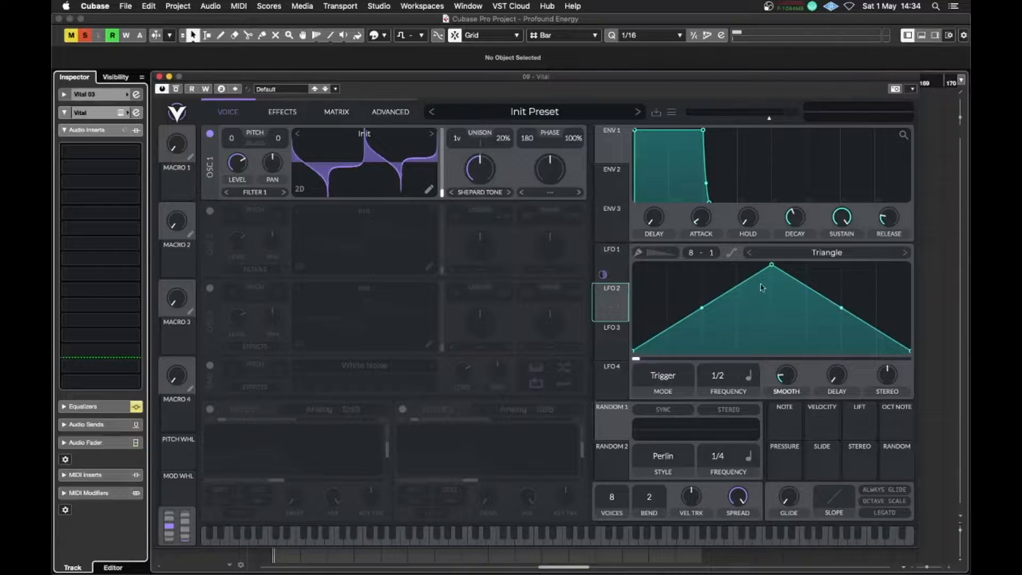
left_click_drag(773, 269, 957, 69)
left_click_drag(613, 308, 229, 142)
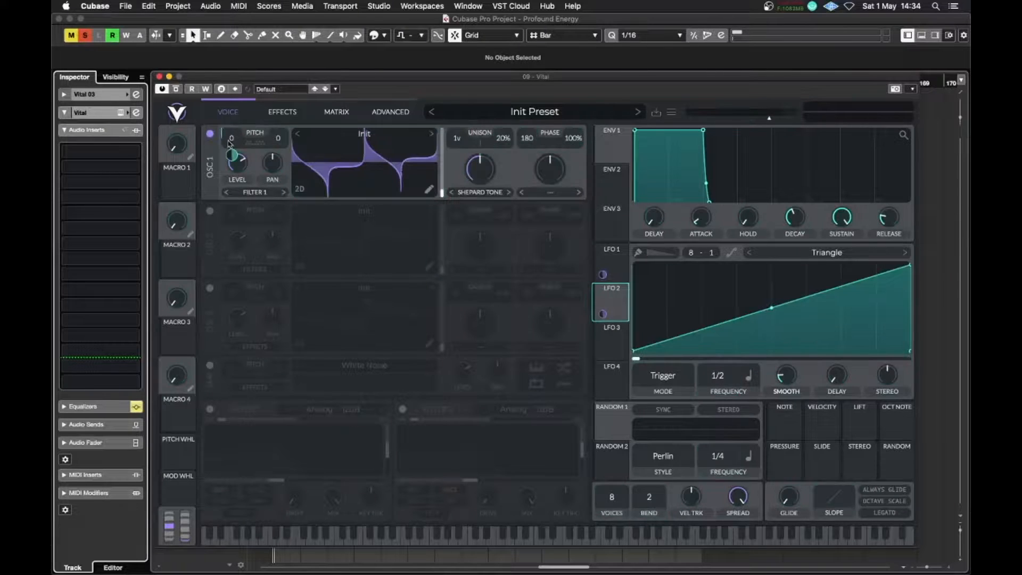
Set oscillator 1's transpose to -12 and adjust the LFO 2 modulation amount on it while auditioning the sound.
right_click(233, 158)
left_click(215, 158)
key("space")
key("space")
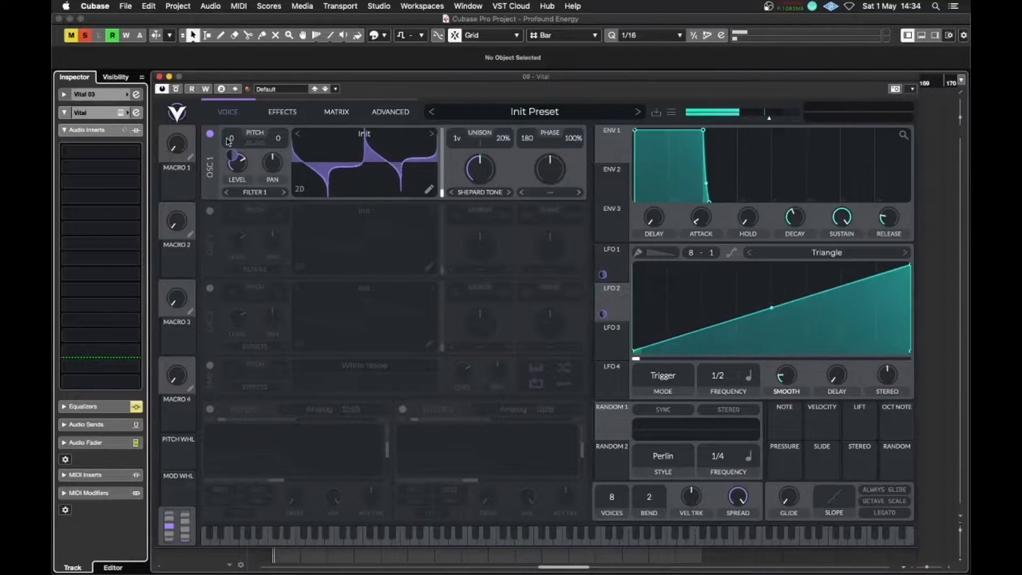
right_click(231, 141)
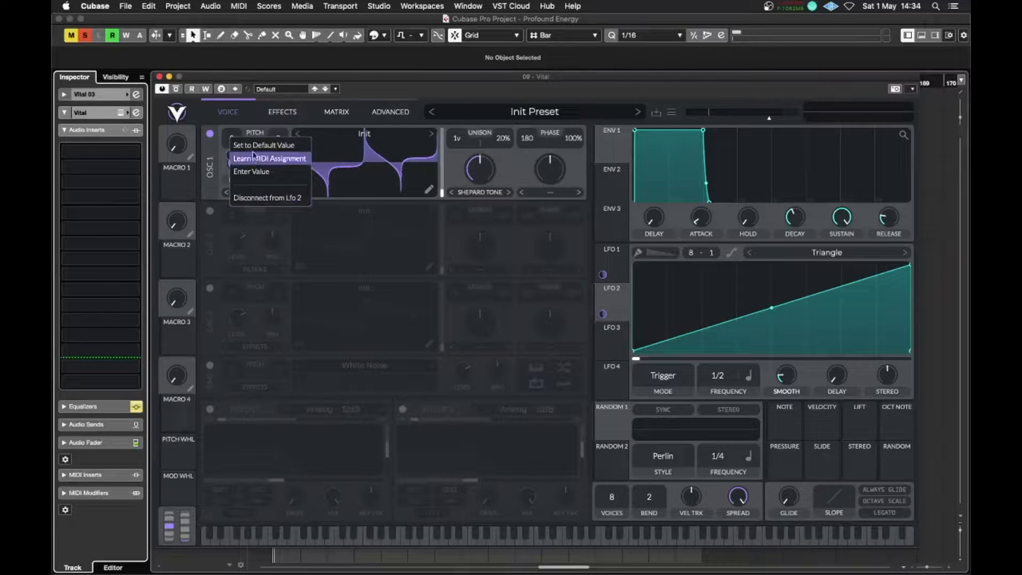
left_click(212, 154)
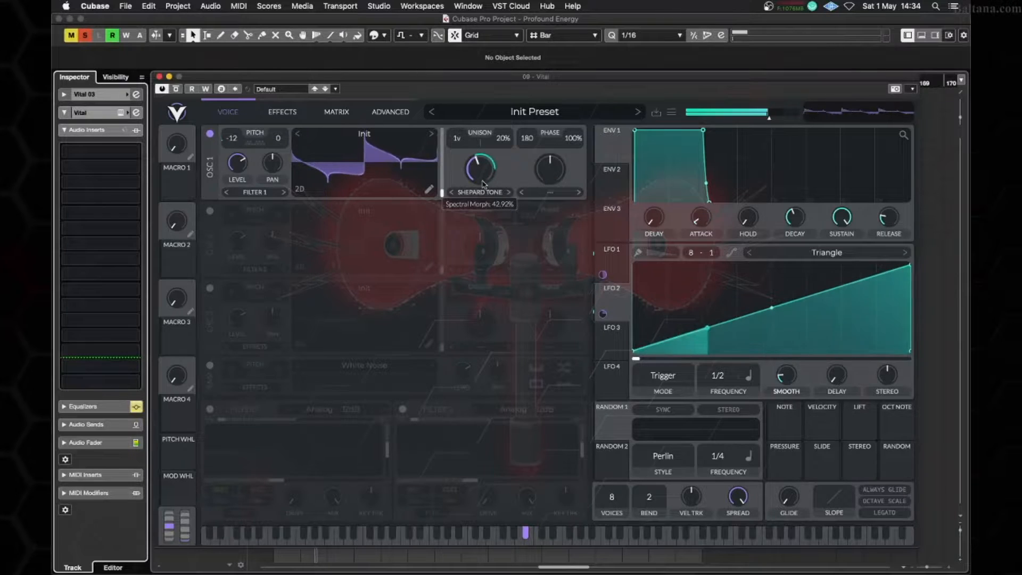
Sweep oscillator 1's Shepard Tone morph up to about 75% and back down to its minimum during playback.
mouse_move(483, 192)
left_mouse_down()
mouse_move(485, 241)
mouse_move(488, 200)
left_mouse_up()
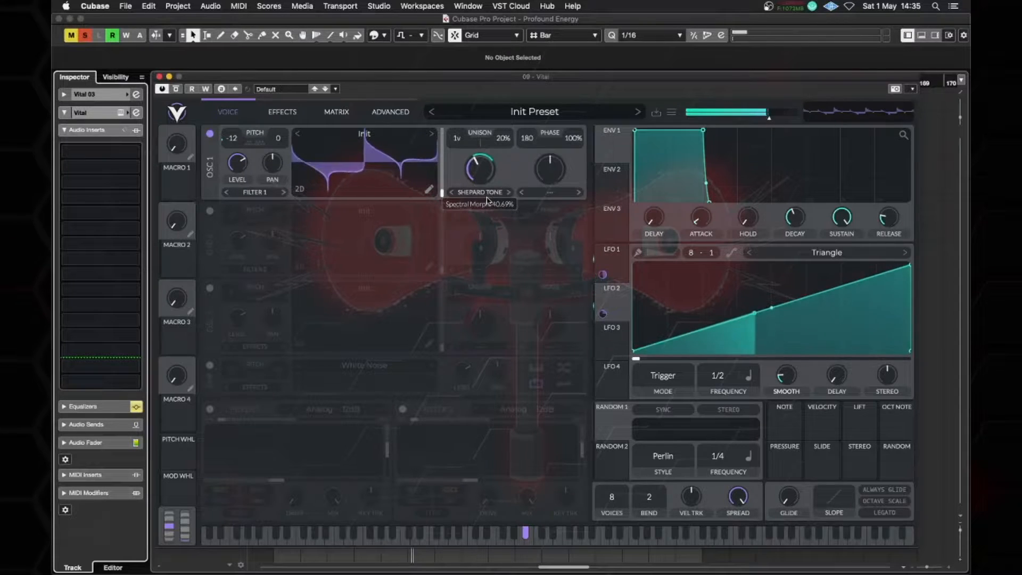
left_click_drag(488, 199, 494, 166)
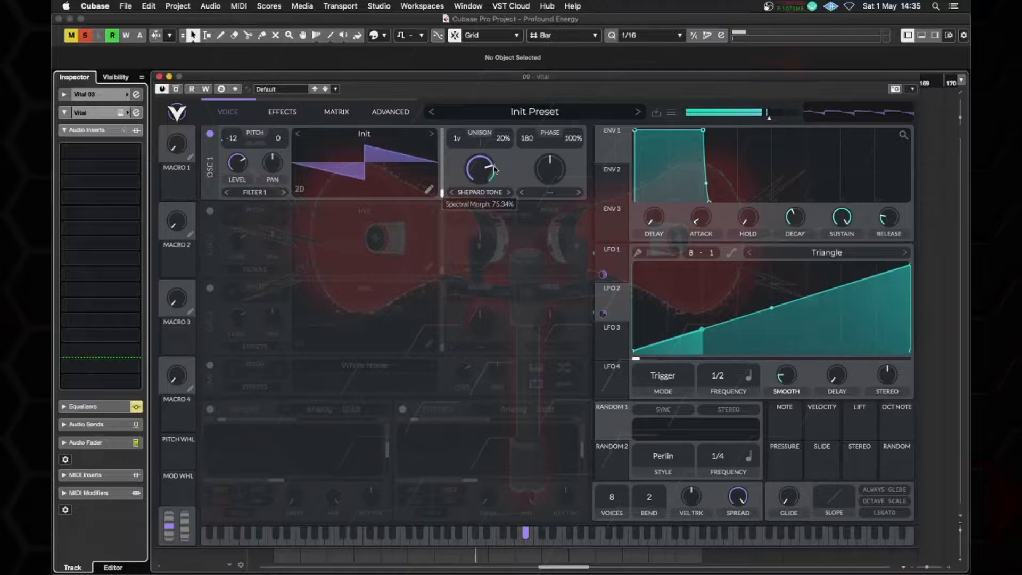
left_click_drag(495, 188, 499, 214)
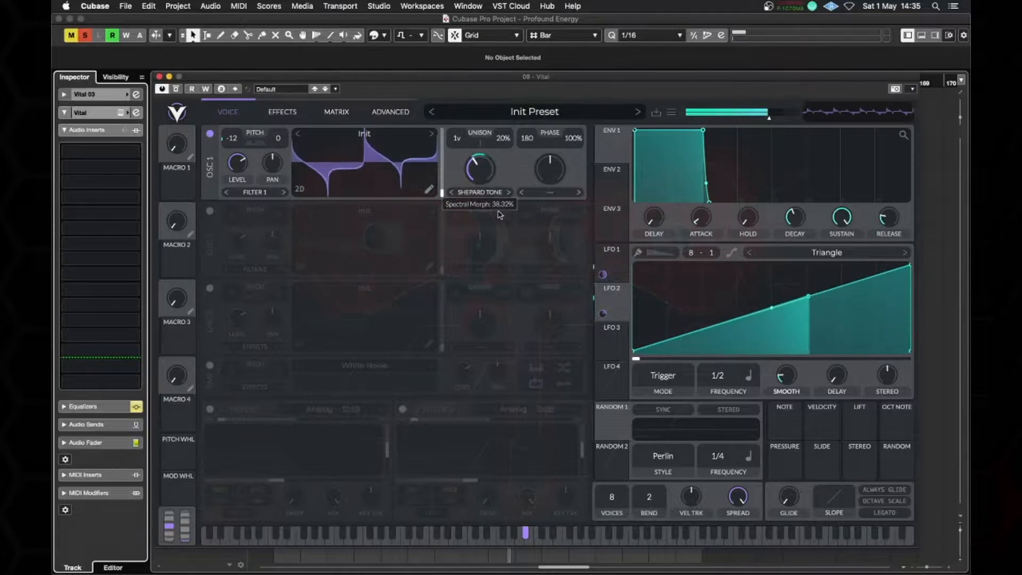
Enable Filter 1 with its blend centred as a band-pass and assign LFO 3 to its cutoff.
left_click(211, 410)
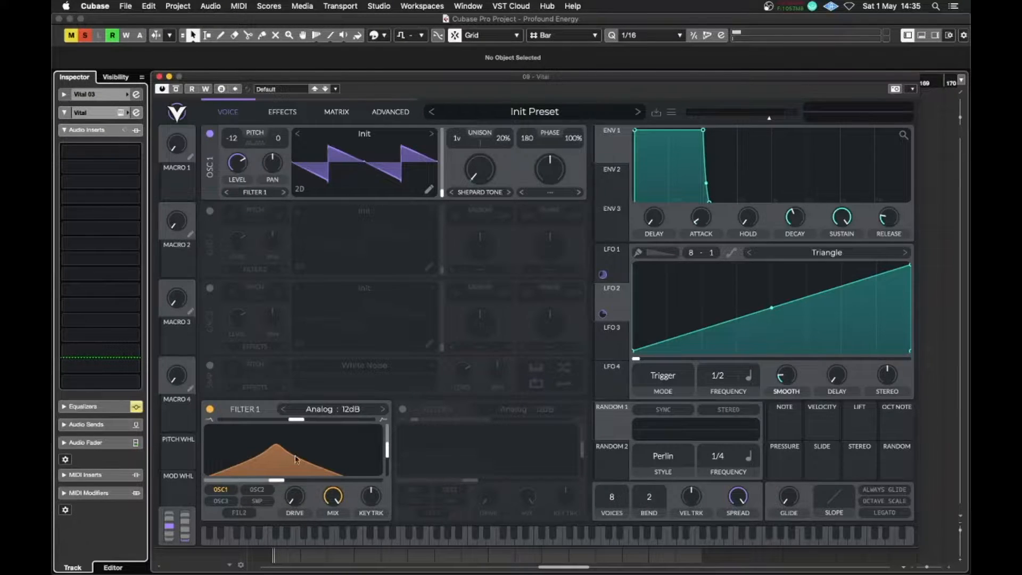
left_click_drag(275, 482, 277, 480)
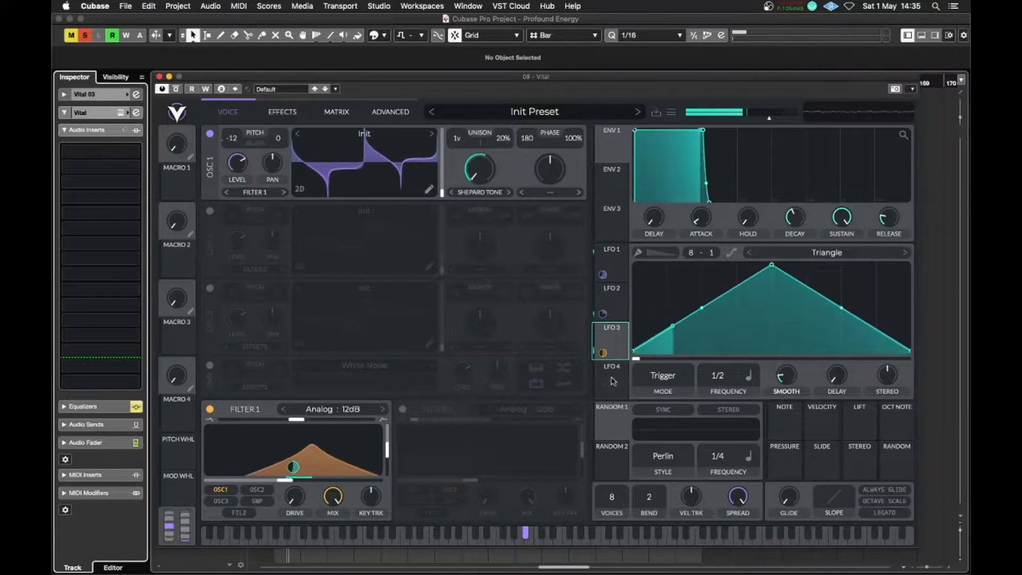
Set LFO 3 to Sync mode with a frequency of 2/1.
left_click(683, 384)
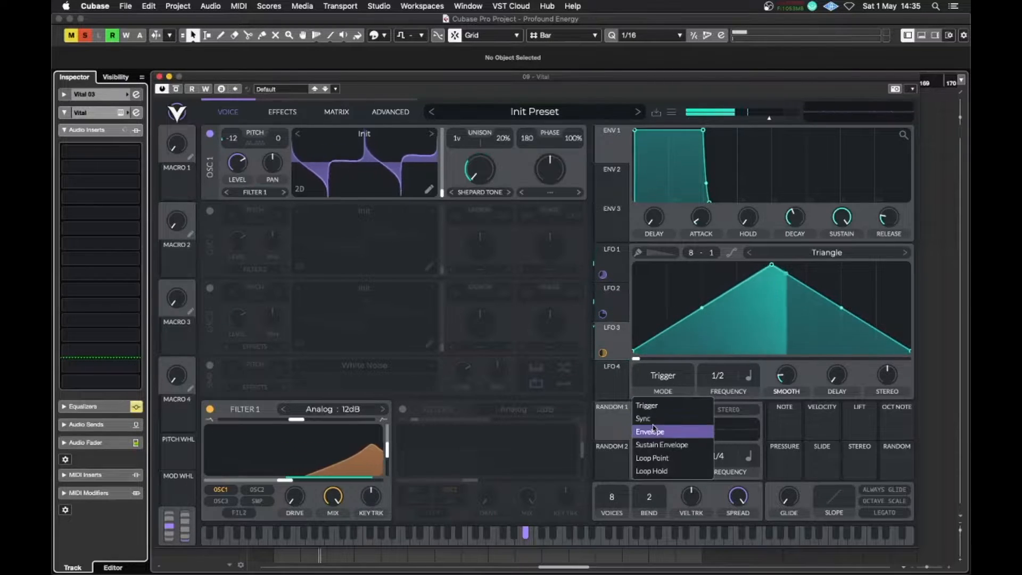
left_click(687, 429)
left_click(676, 379)
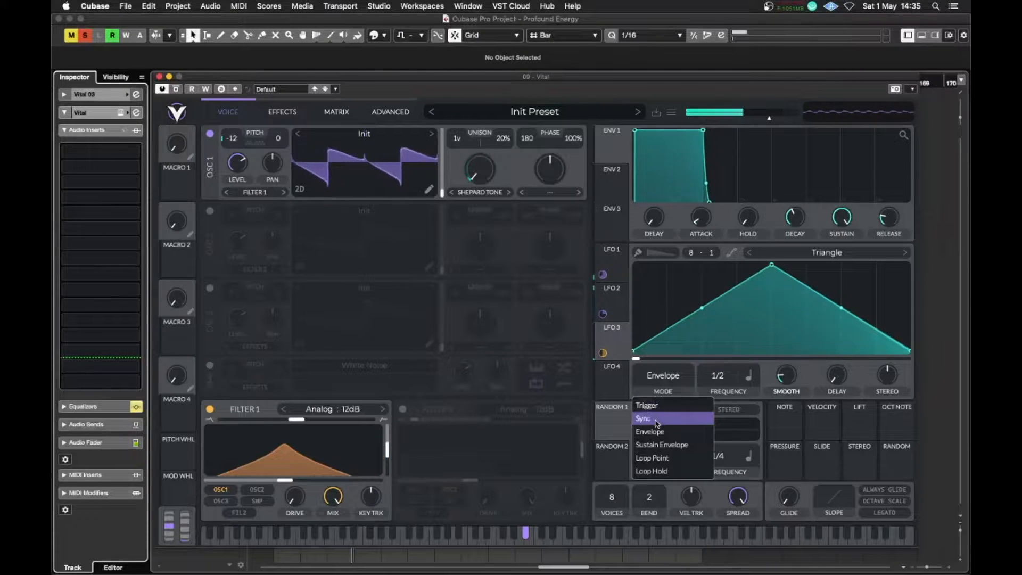
left_click(687, 419)
left_click_drag(711, 382, 715, 400)
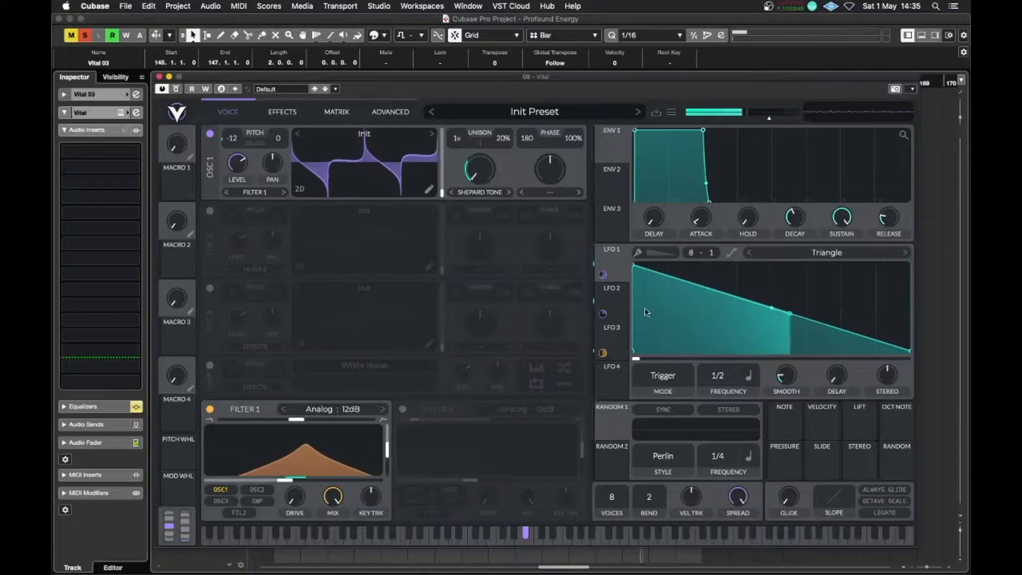
Adjust LFO 1's rate and set LFO 2's frequency to 2/1.
scroll(717, 399, "up", 2)
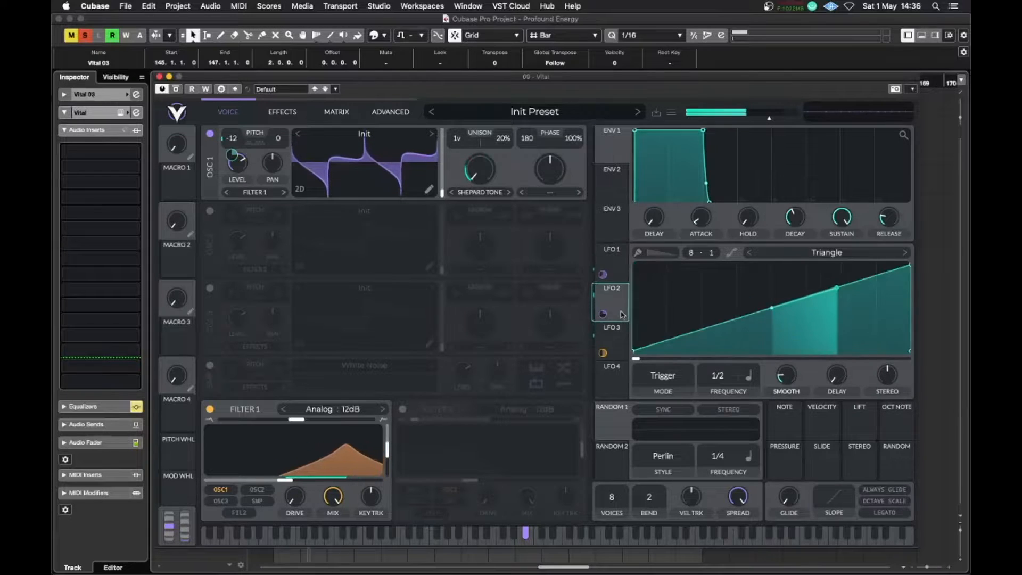
scroll(723, 400, "down", 1)
scroll(723, 403, "up", 1)
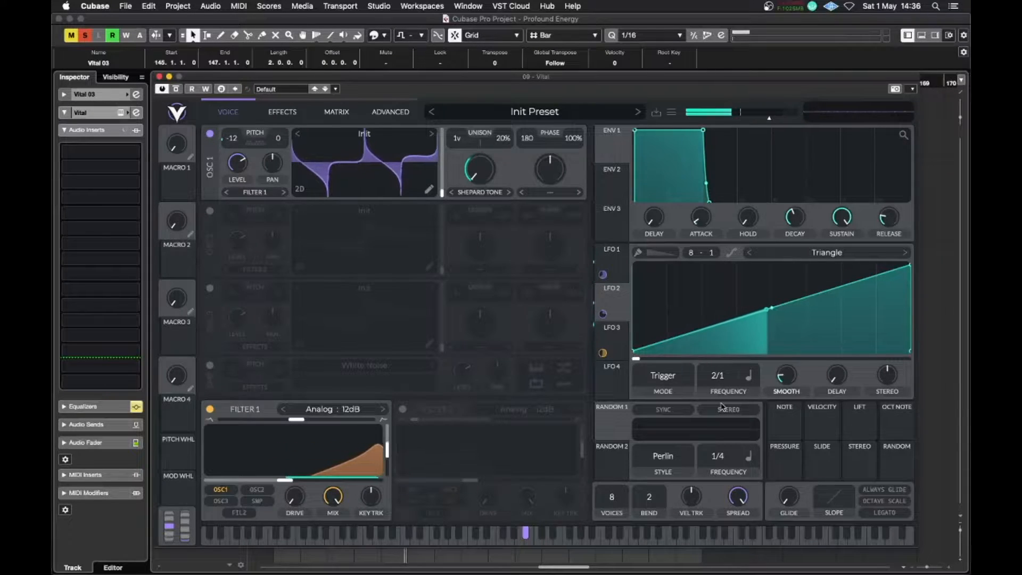
Enable Filter 2 as a Comb filter of type Low High Flange- and feed it from Filter 1 instead of oscillator 2.
left_click(402, 408)
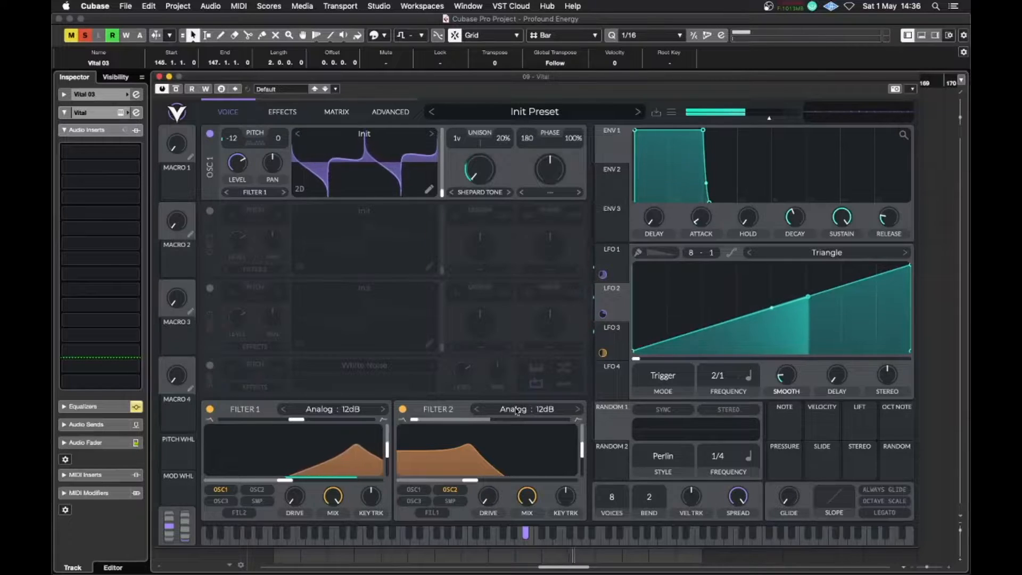
left_click(515, 411)
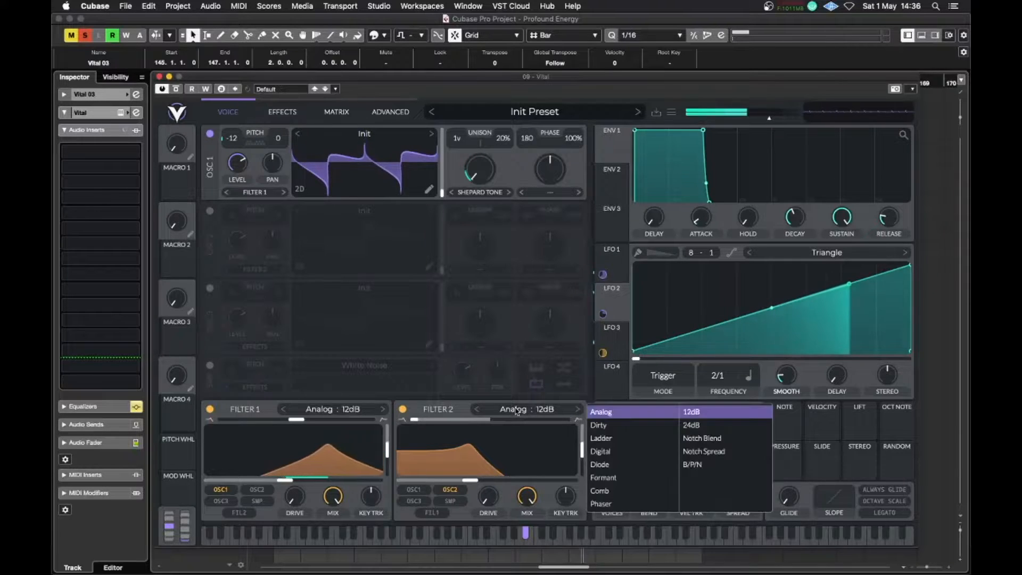
left_click(620, 491)
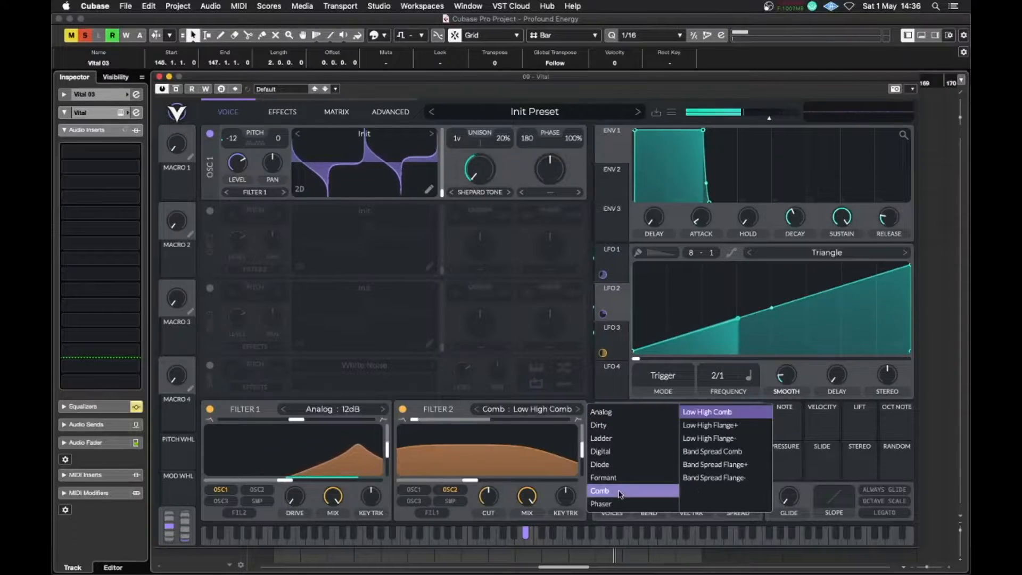
left_click(710, 437)
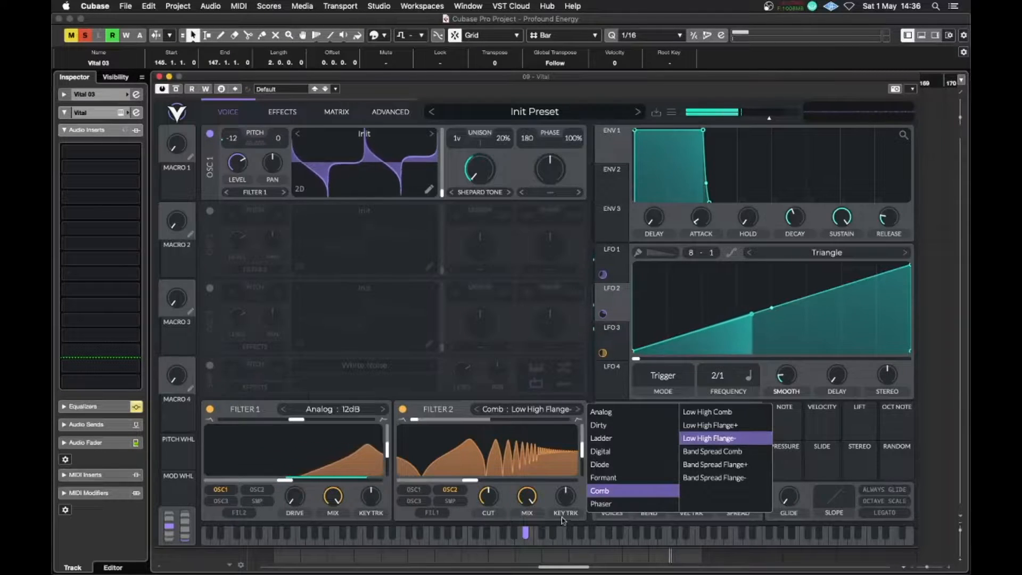
left_click(448, 514)
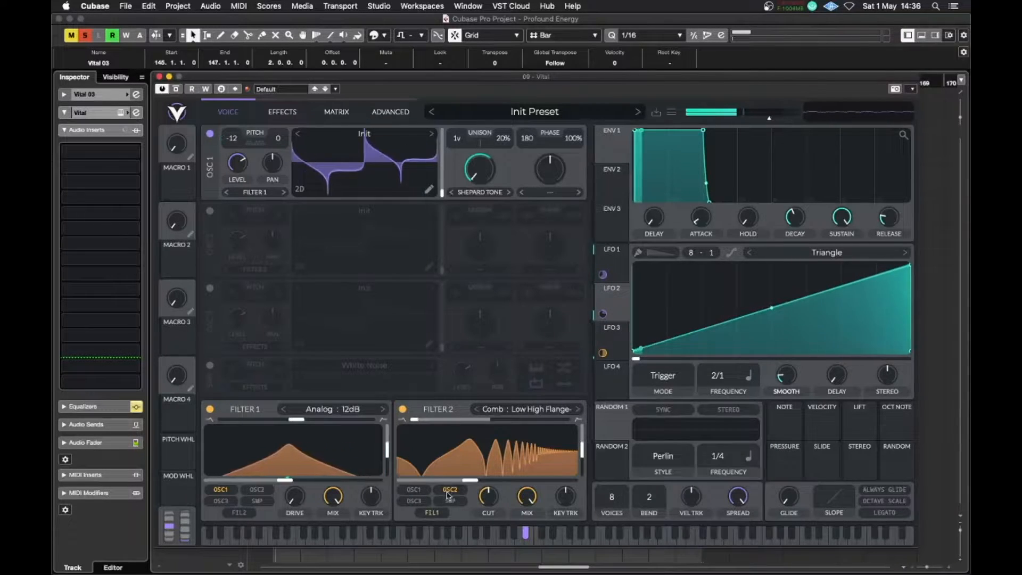
Raise Filter 2's resonance, cutoff and blend, and assign LFO 3 to modulate its cutoff.
mouse_move(582, 449)
left_mouse_down()
mouse_move(582, 429)
mouse_move(582, 444)
left_mouse_up()
left_click_drag(470, 480, 578, 482)
left_click_drag(603, 353, 514, 469)
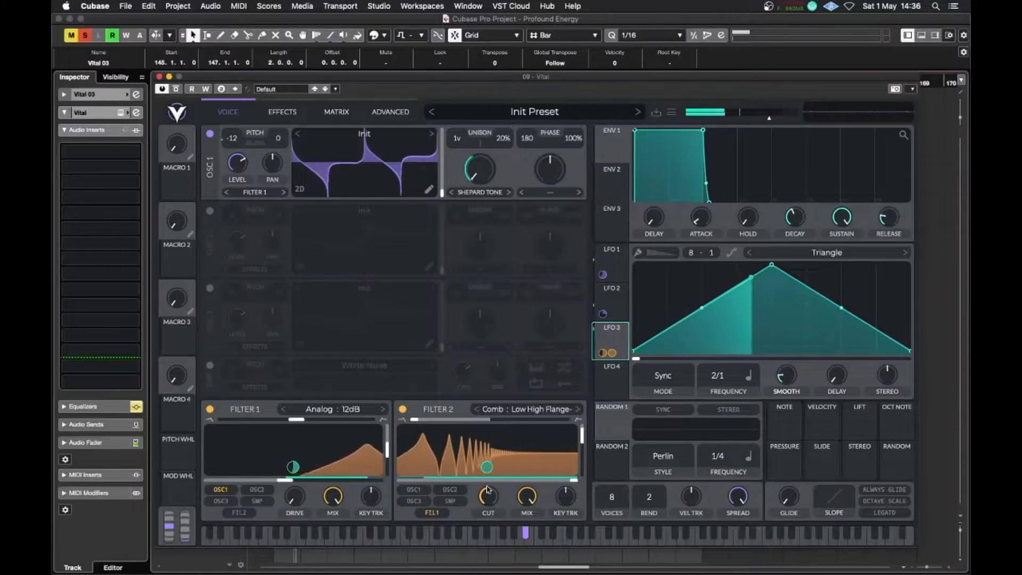
left_click_drag(425, 421, 494, 421)
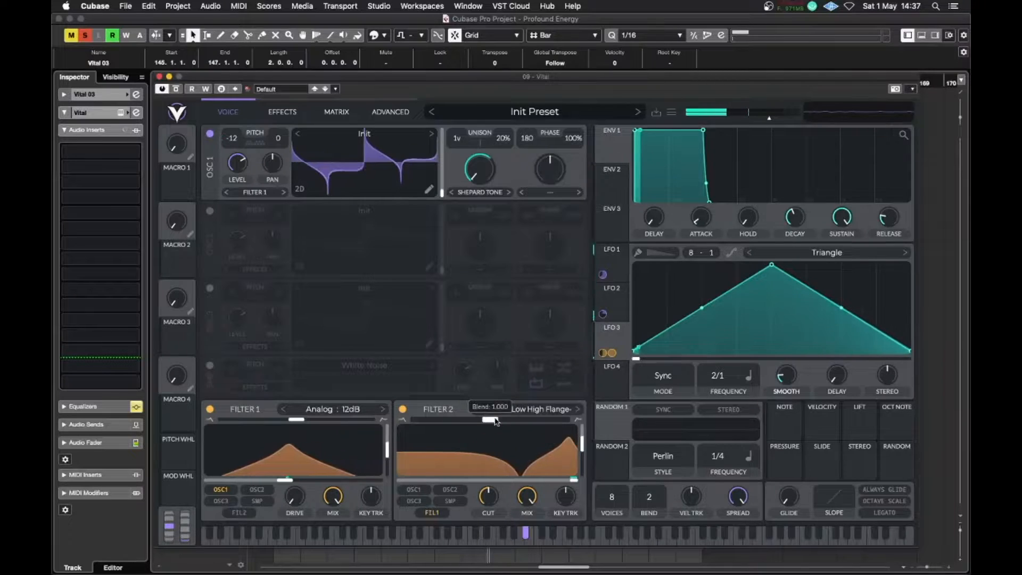
left_click_drag(568, 422, 594, 424)
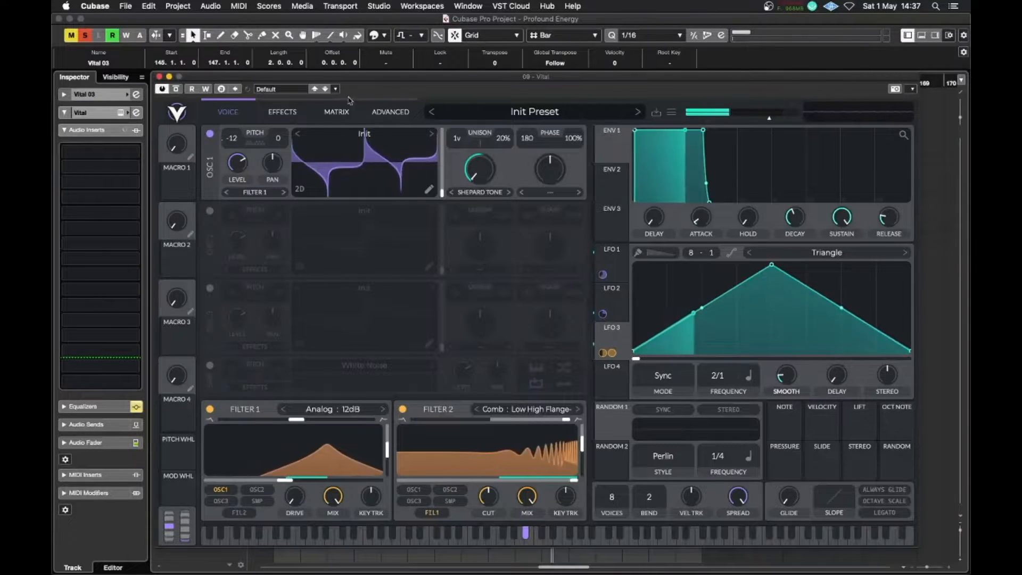
Enable the multiband compressor as the first effect and place an enabled phaser directly after it.
left_click(282, 112)
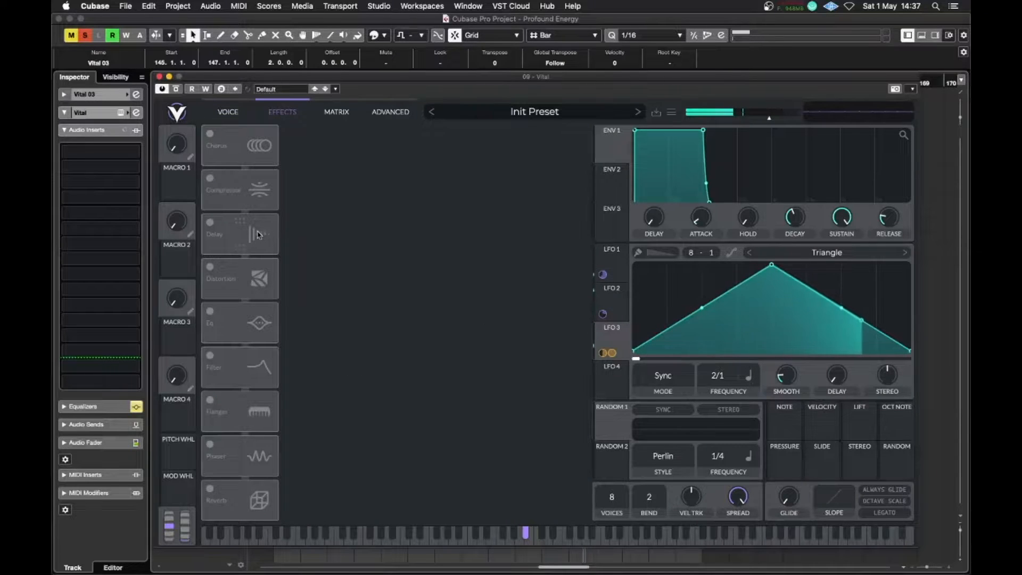
left_click(248, 149)
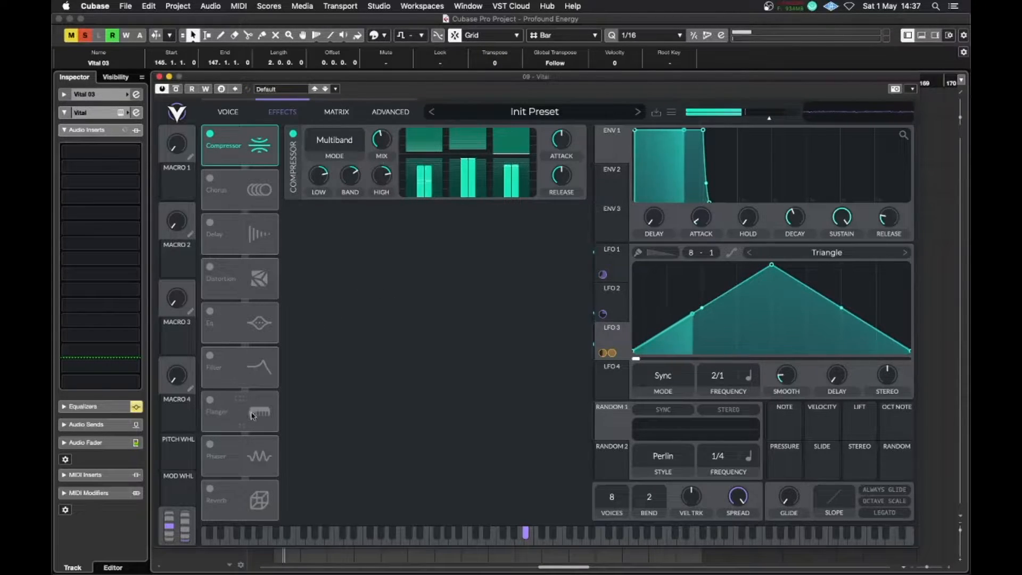
left_click_drag(255, 456, 262, 186)
left_click(210, 177)
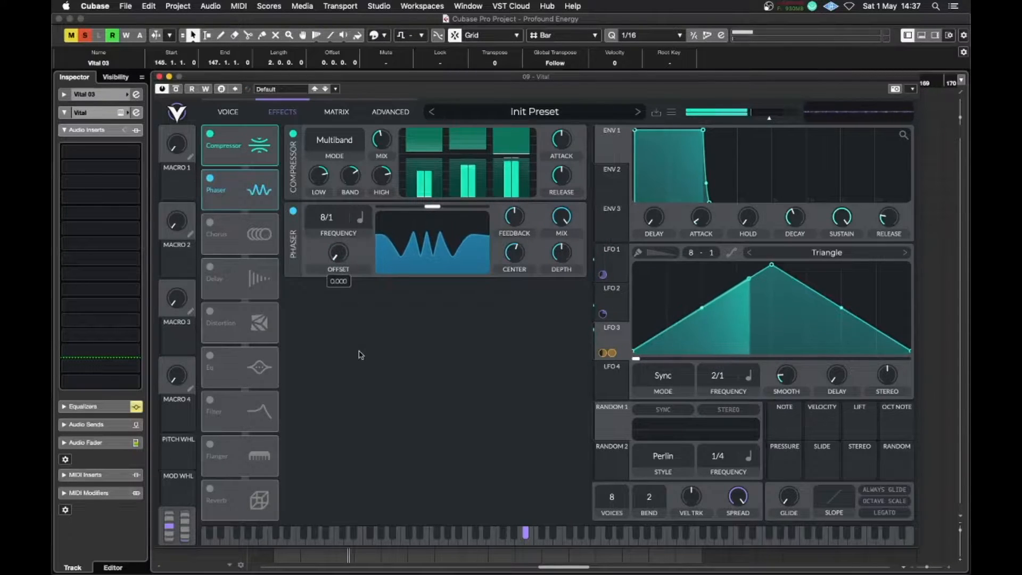
Set the phaser's frequency to 4/1, feedback to about 65% and center to about 116 semitones, and lower its mix.
scroll(321, 227, "up", 1)
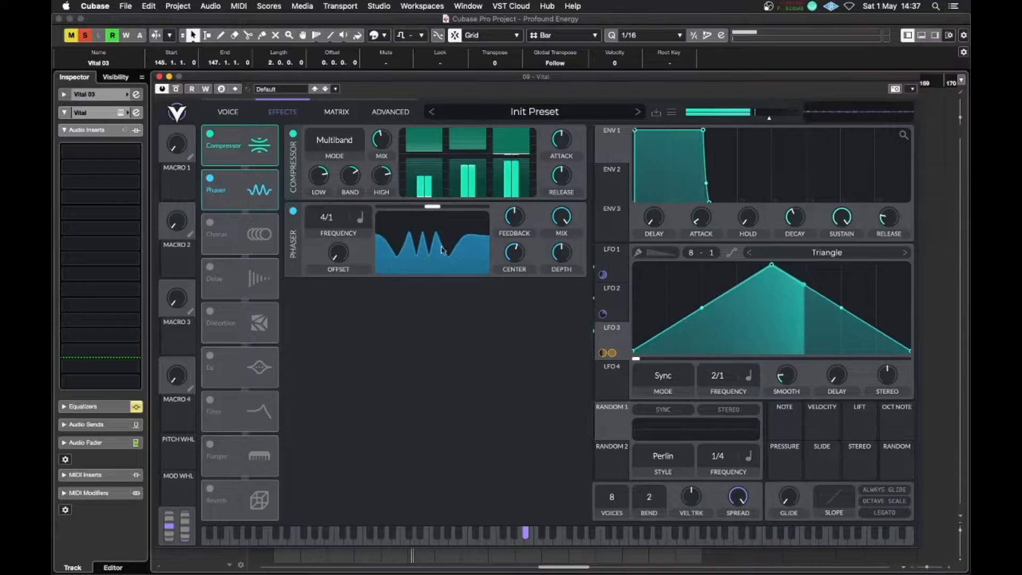
mouse_move(528, 216)
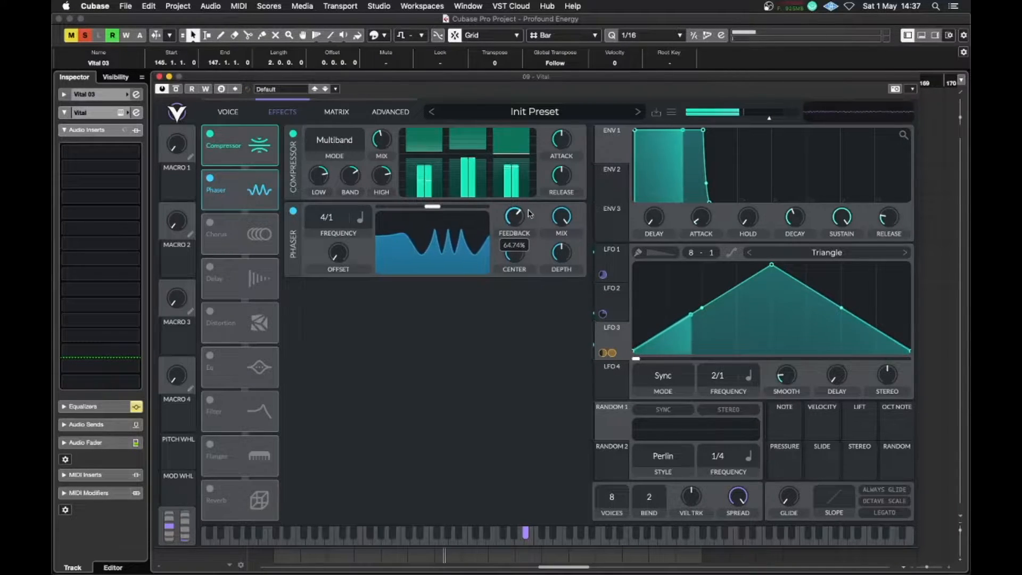
scroll(565, 229, "up", 3)
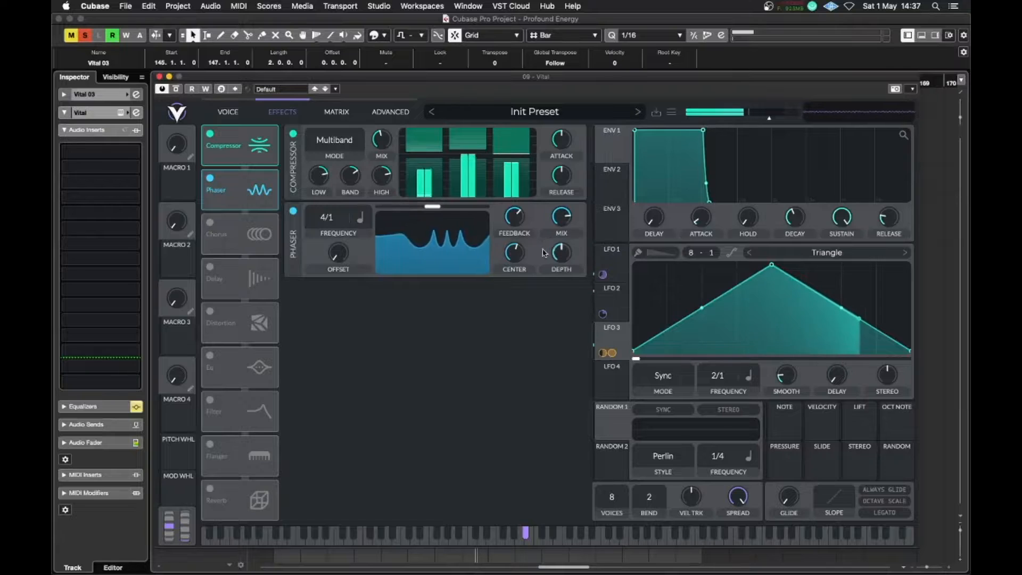
left_click_drag(519, 277, 538, 241)
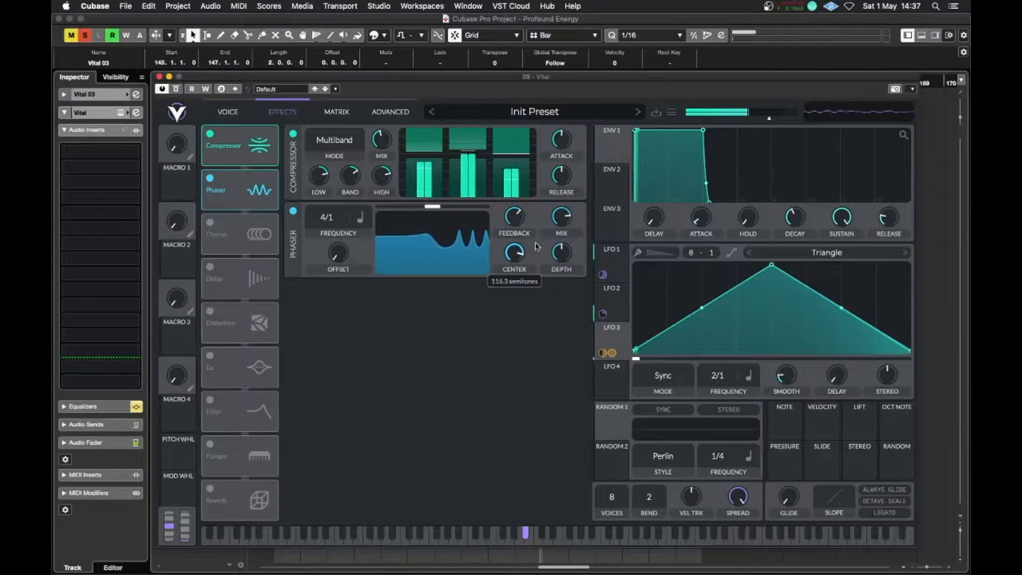
Lower the phaser's depth and assign Random 1, switched to Sync, to modulate the phaser's frequency.
left_click_drag(561, 255, 558, 273)
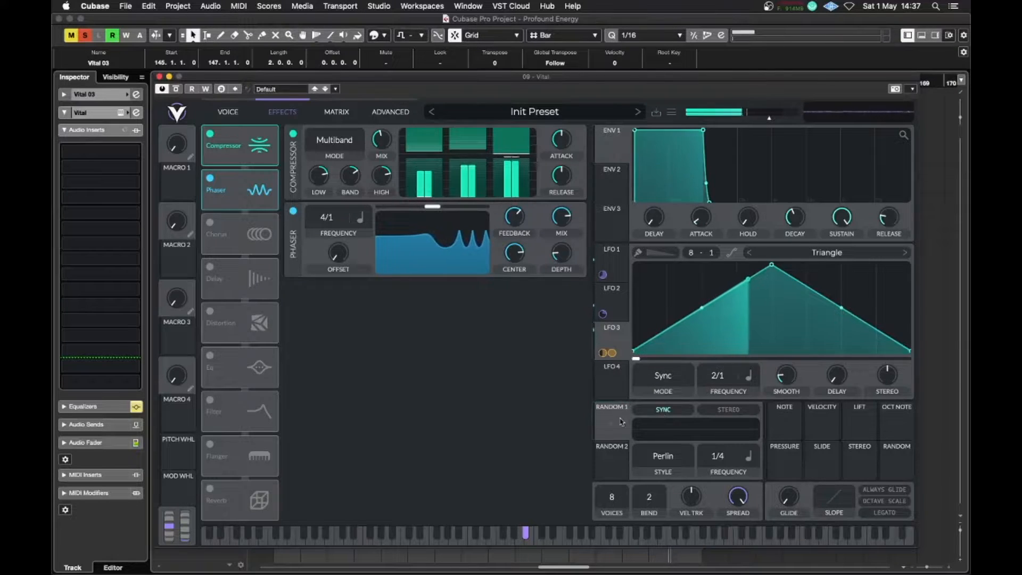
left_click_drag(623, 428, 320, 222)
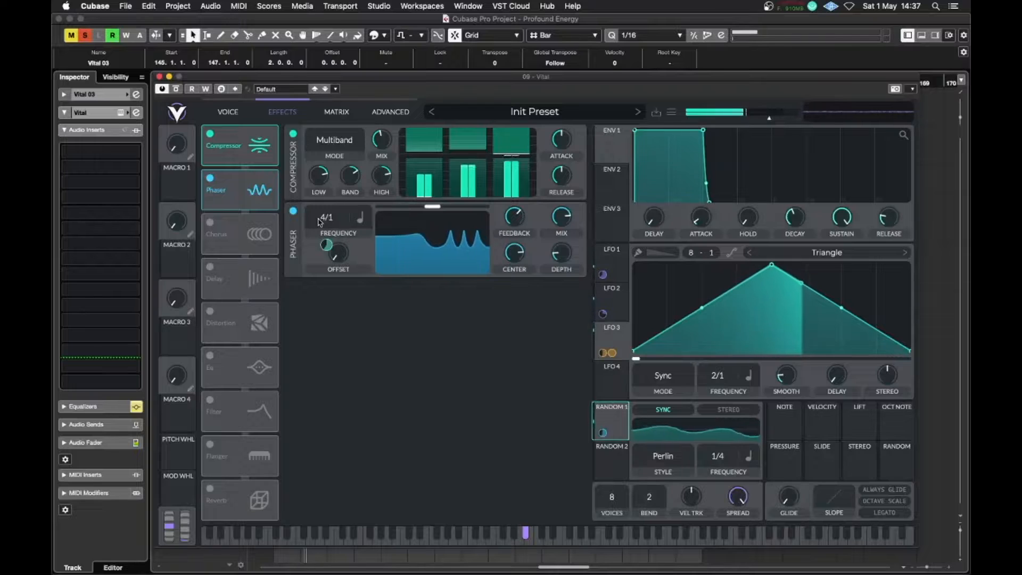
Set Random 1's style to Sample & Hold and its frequency to 1/2.
left_click(665, 463)
left_click(666, 466)
left_click(669, 469)
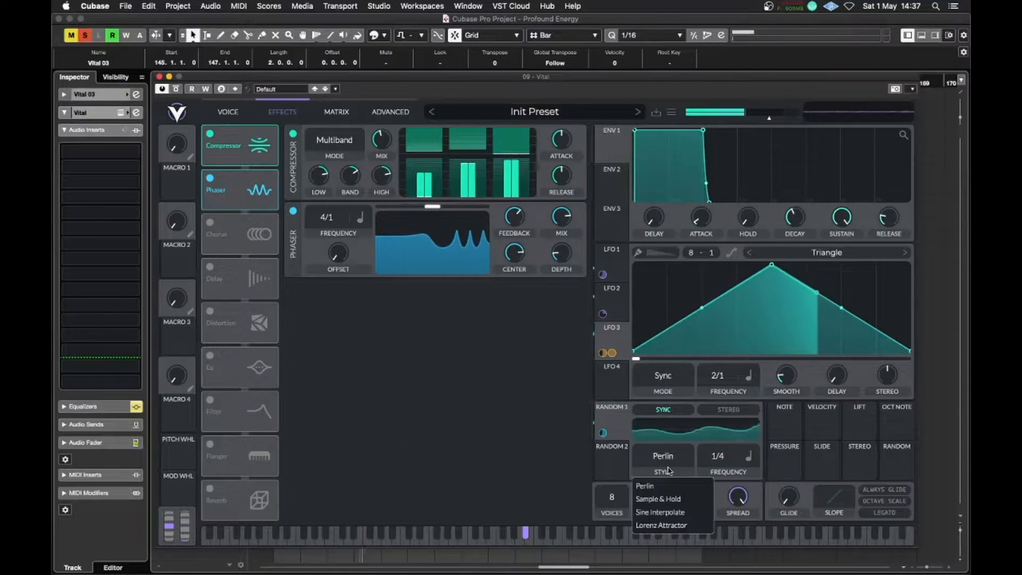
left_click(687, 499)
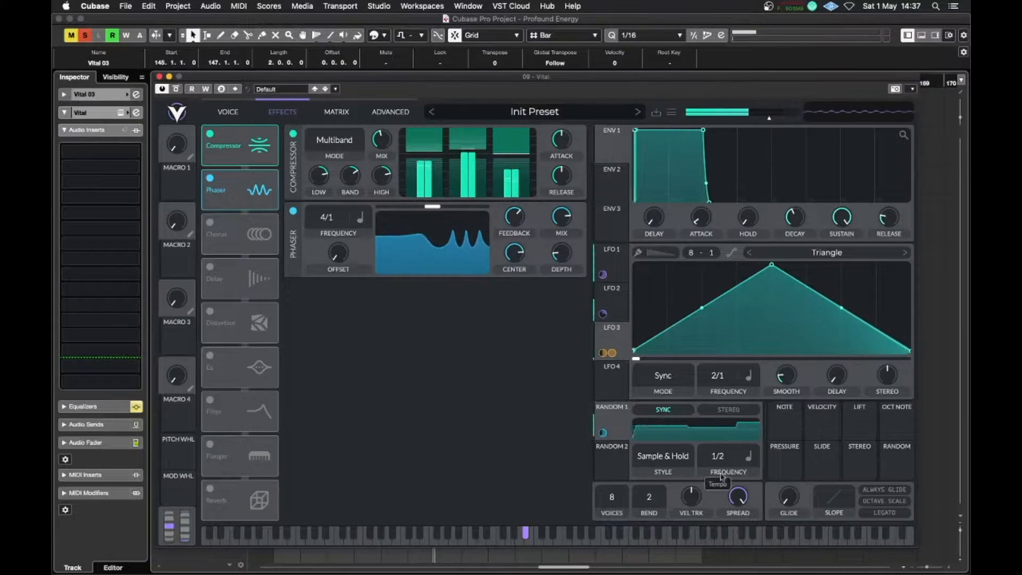
left_click_drag(720, 497, 722, 507)
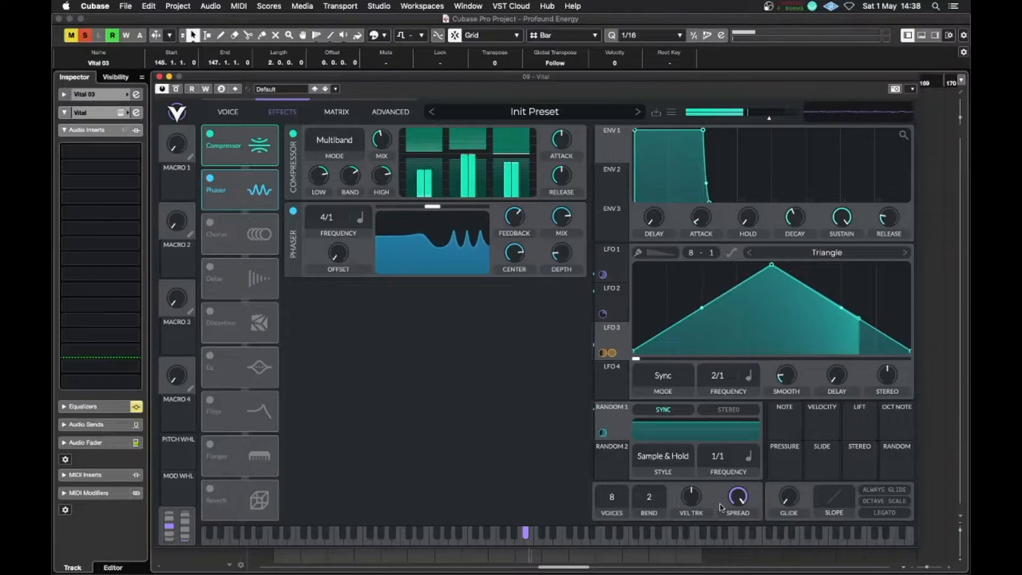
left_click_drag(727, 461, 728, 437)
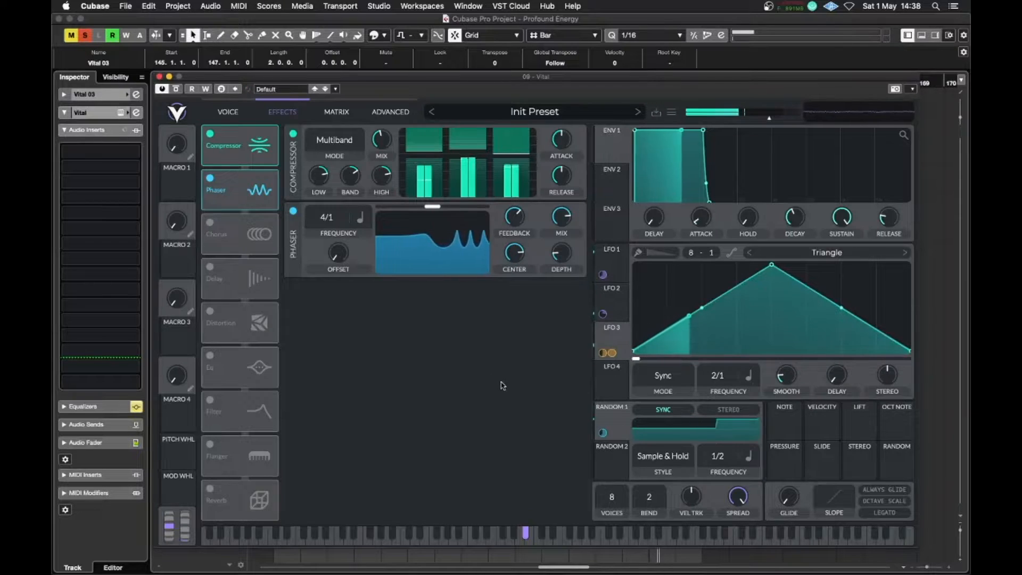
Move the distortion directly after the phaser, enable it as Soft Clip and raise its drive slightly.
left_click_drag(277, 346, 241, 220)
left_click(209, 223)
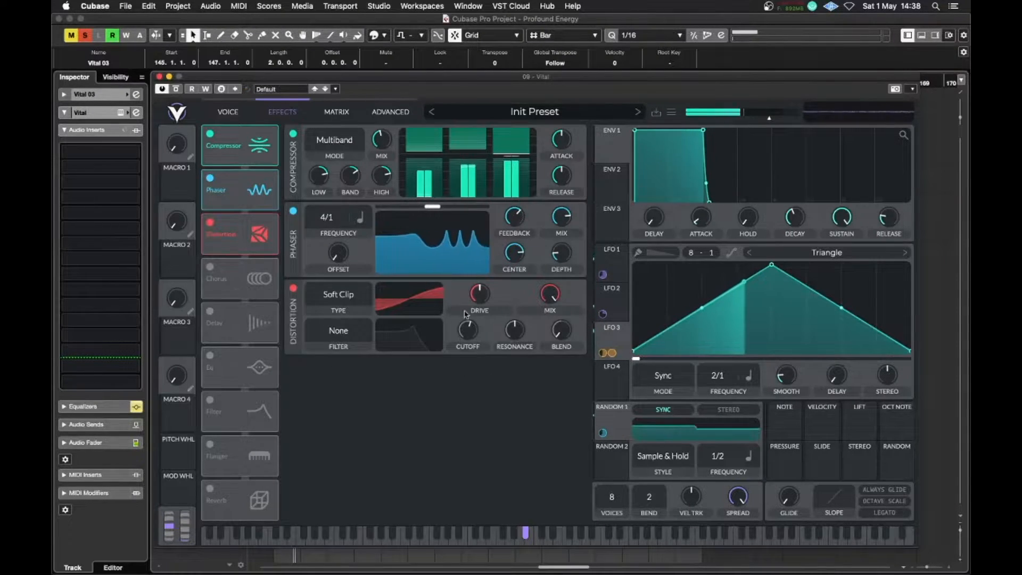
mouse_move(488, 297)
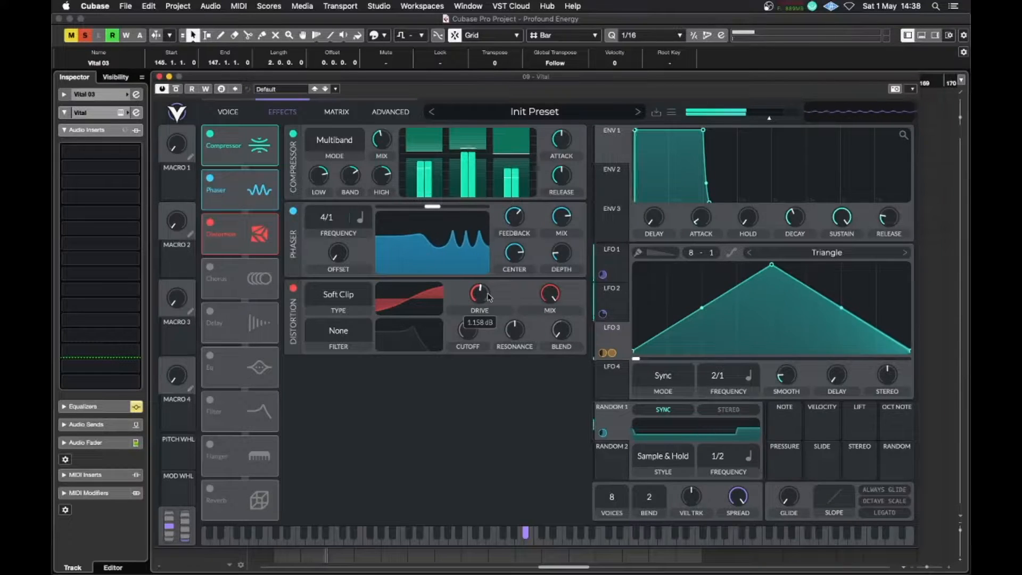
left_click_drag(489, 296, 484, 290)
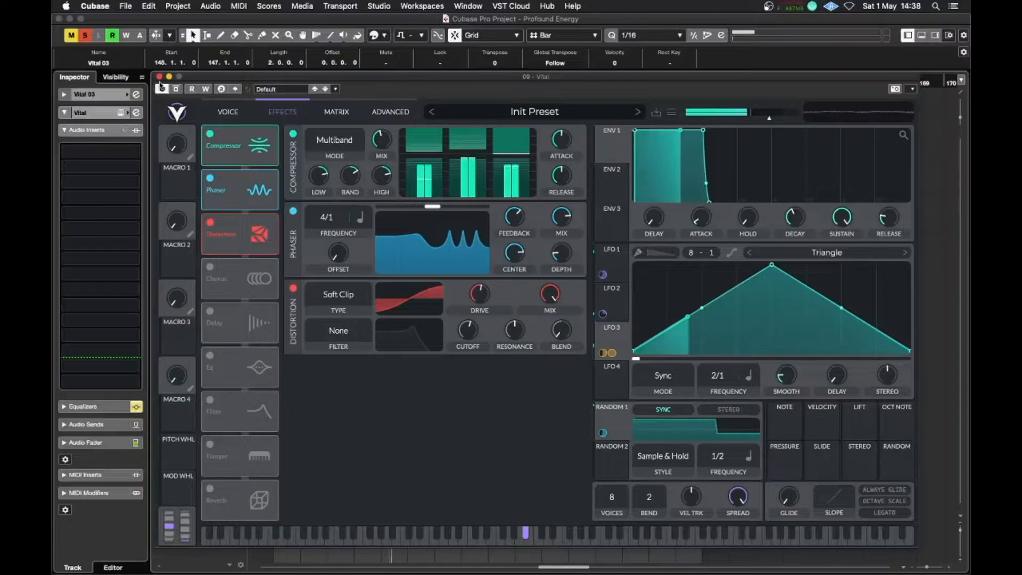
Close the synth window, deactivate all solos in the project and reopen Vital on its voice page.
key("super+w")
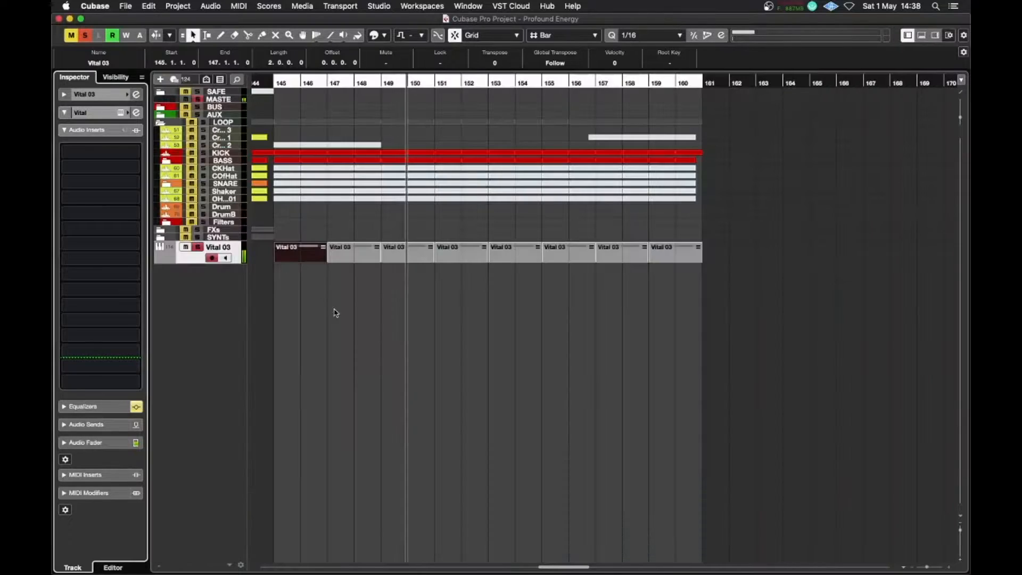
left_click(84, 38)
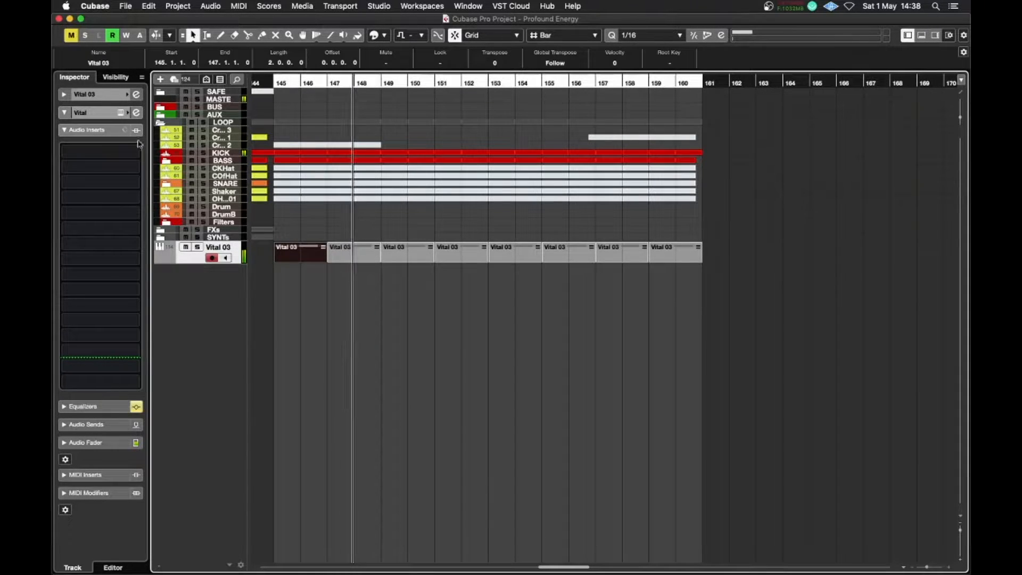
key("Return")
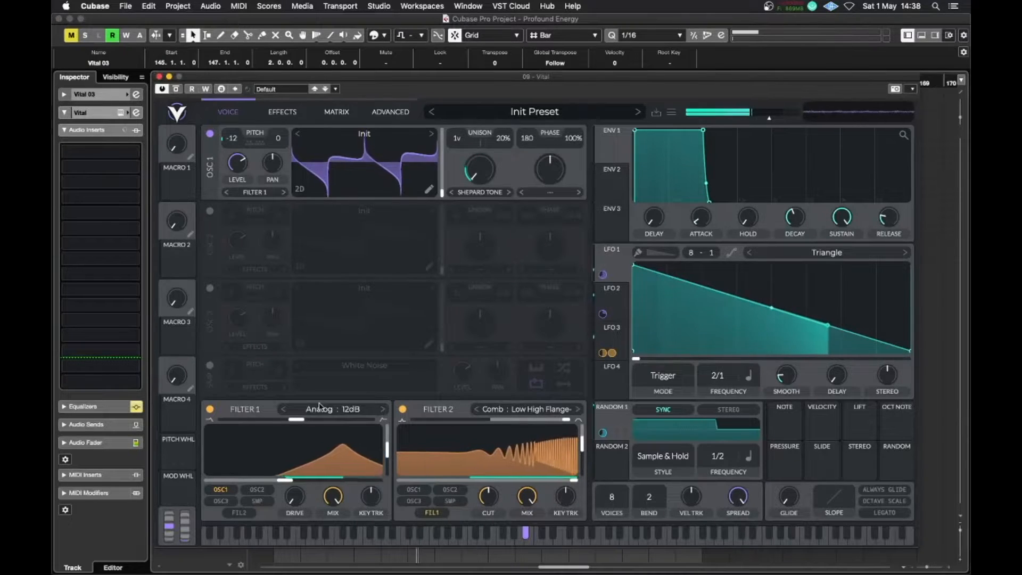
Bypass Filter 2 and re-enable it to compare the sound with and without it.
left_click(403, 409)
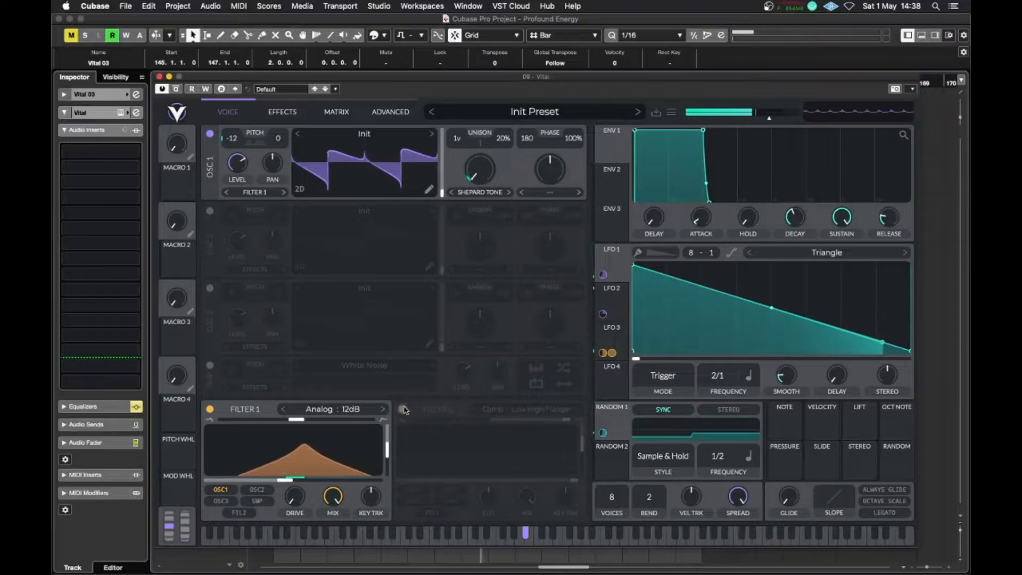
left_click(403, 409)
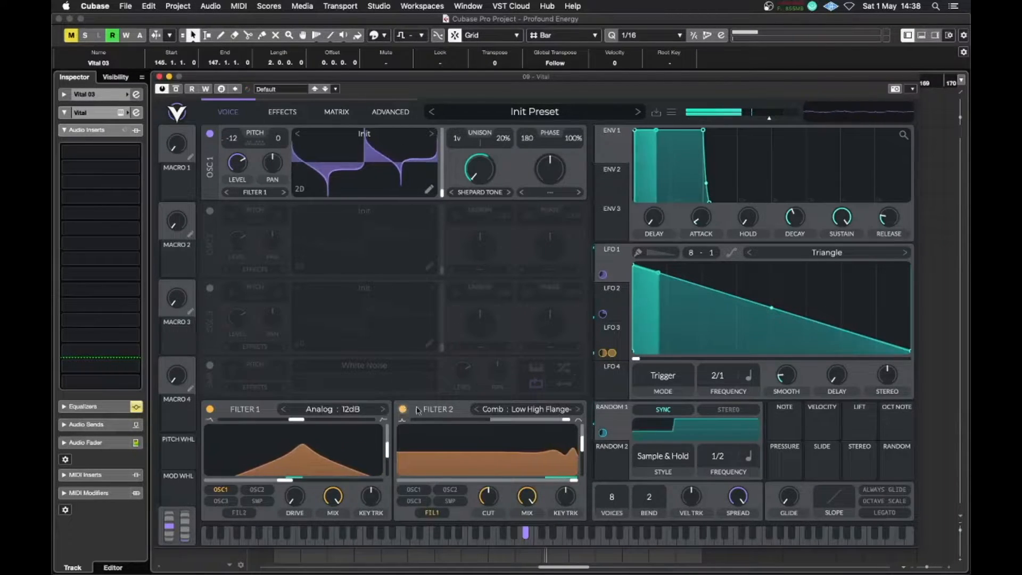
Set LFO 3's frequency to 1/1 and reduce its modulation amounts on the cutoffs of Filter 1 and Filter 2.
left_click(620, 332)
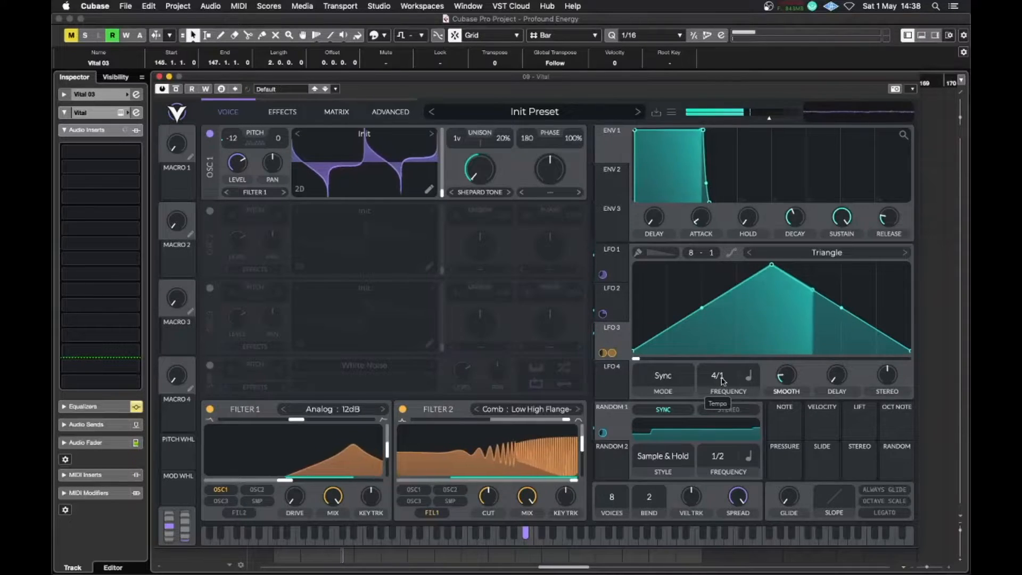
left_click_drag(726, 368, 729, 351)
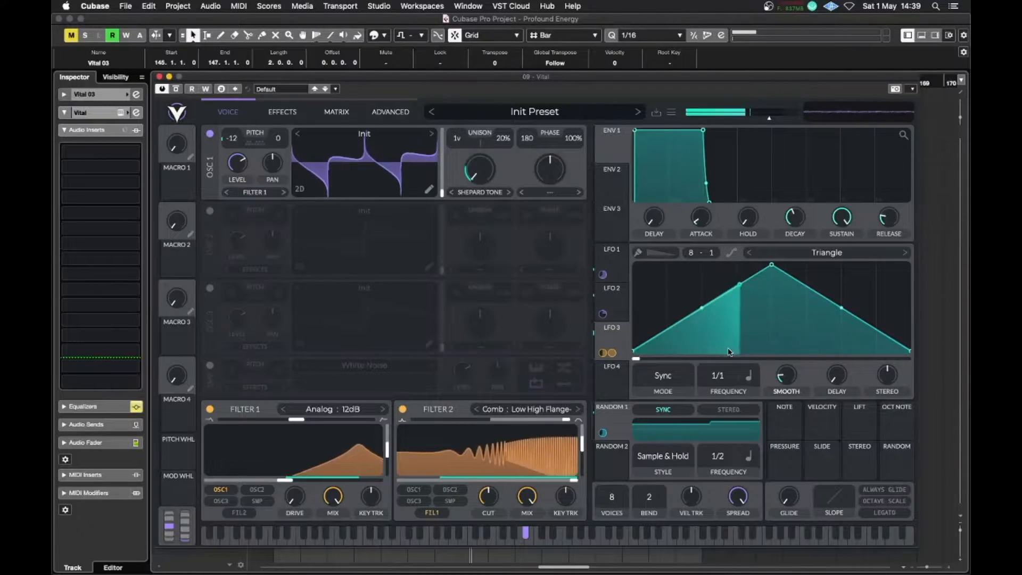
right_click(293, 467)
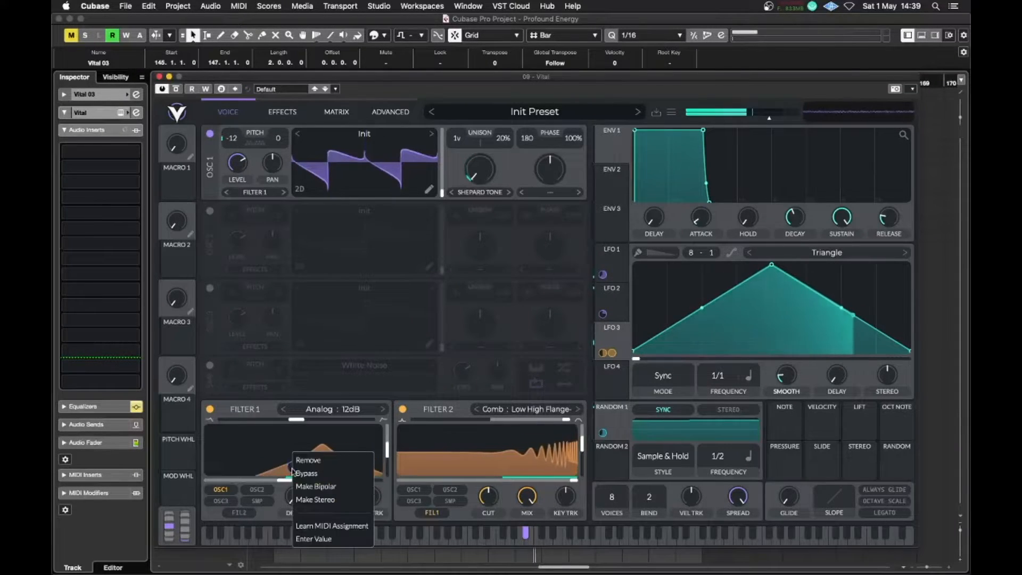
left_click(313, 540)
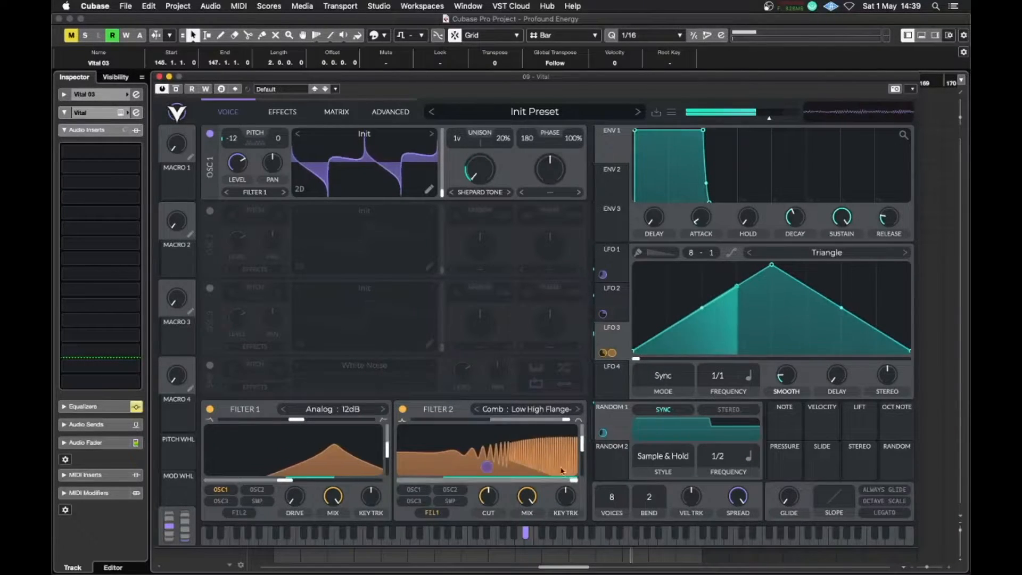
right_click(488, 469)
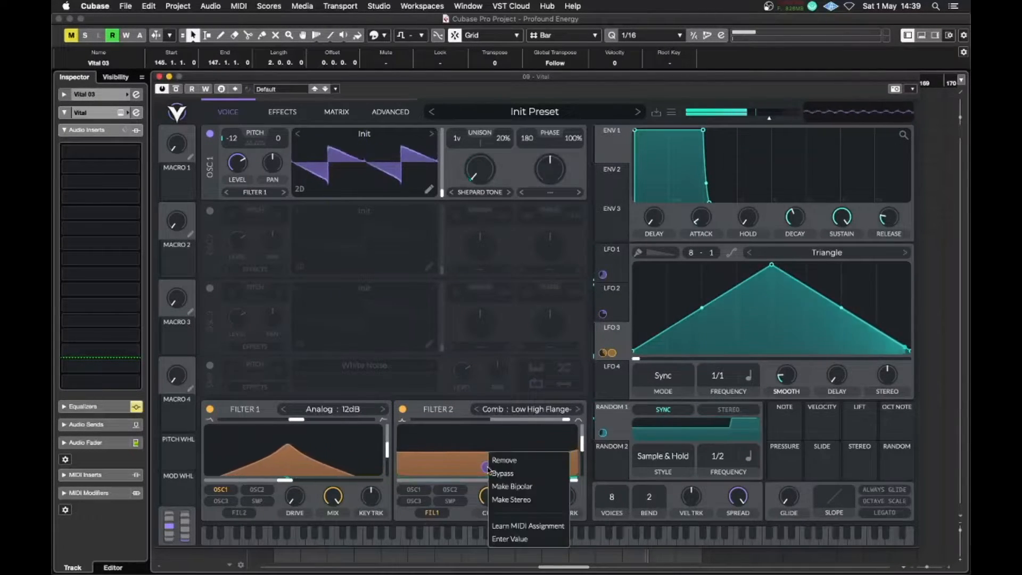
left_click(502, 542)
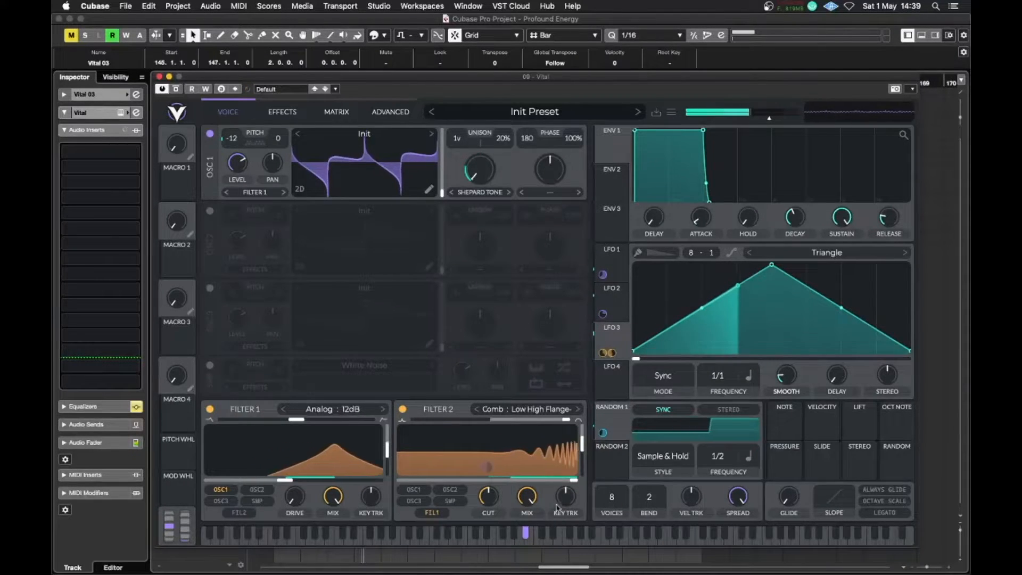
Lower Filter 2's cutoff to 0 semitones and make LFO 3's modulation of both filter cutoffs bipolar.
left_click_drag(574, 482, 573, 484)
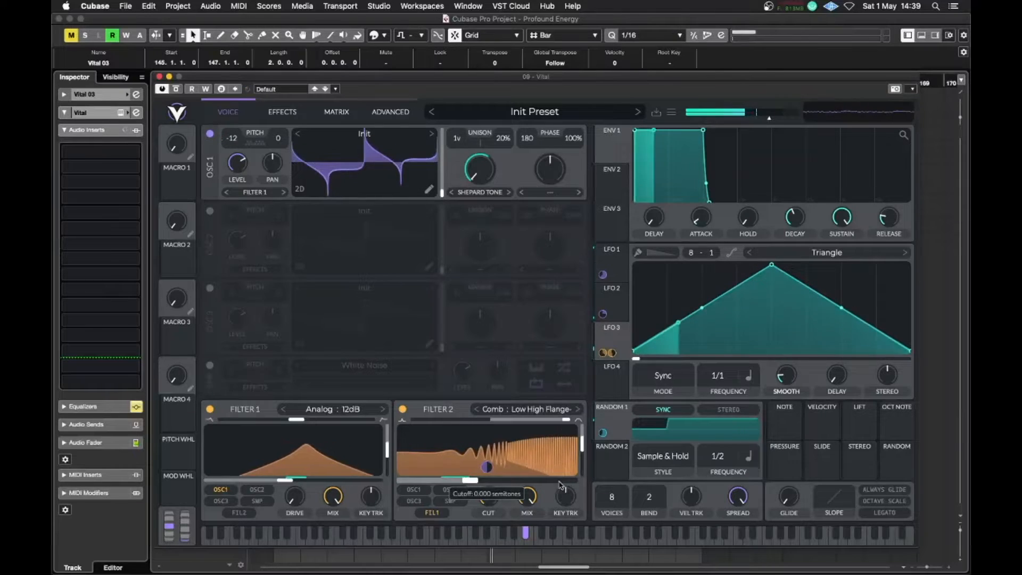
right_click(487, 469)
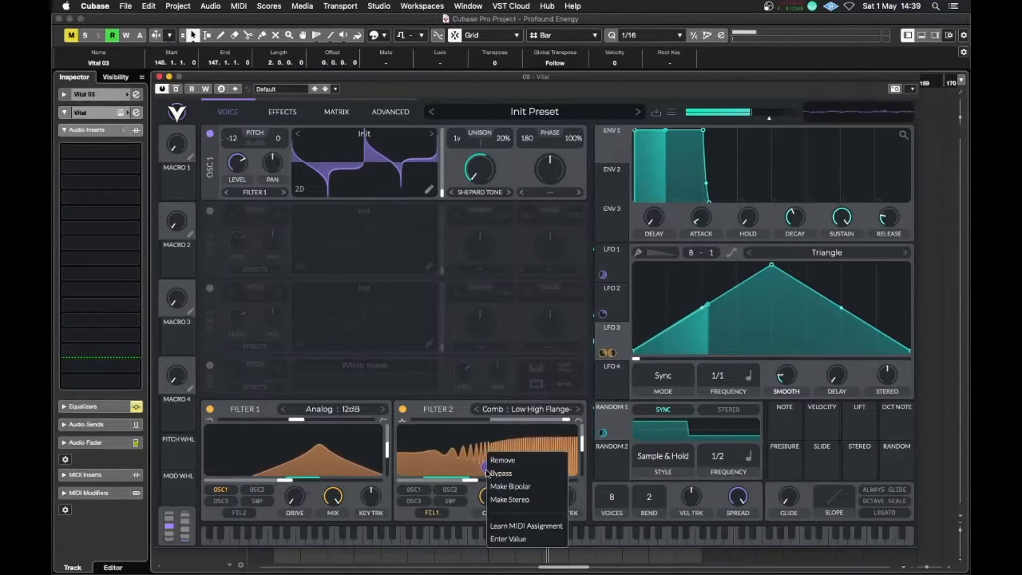
left_click(505, 494)
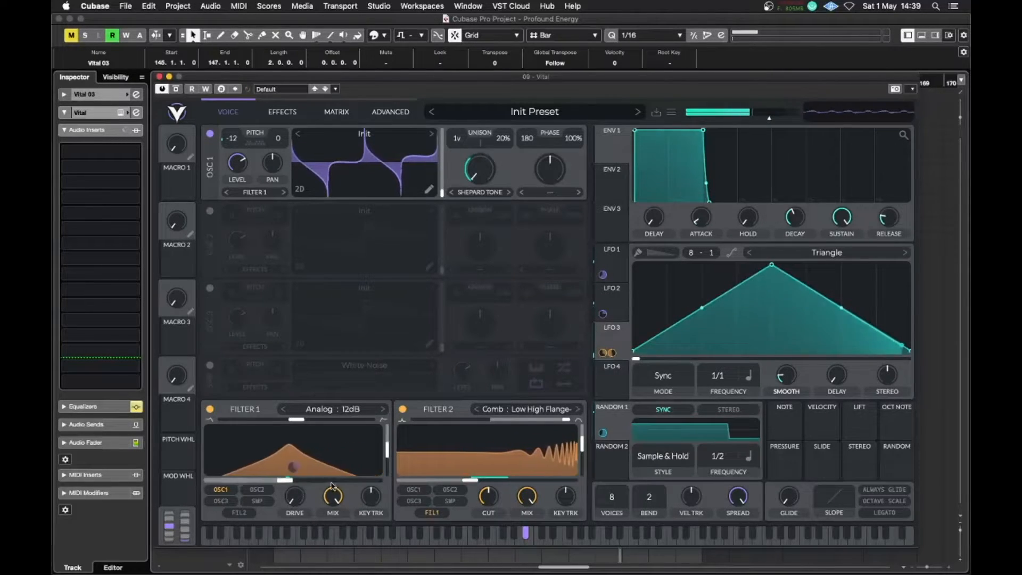
right_click(293, 467)
left_click(305, 486)
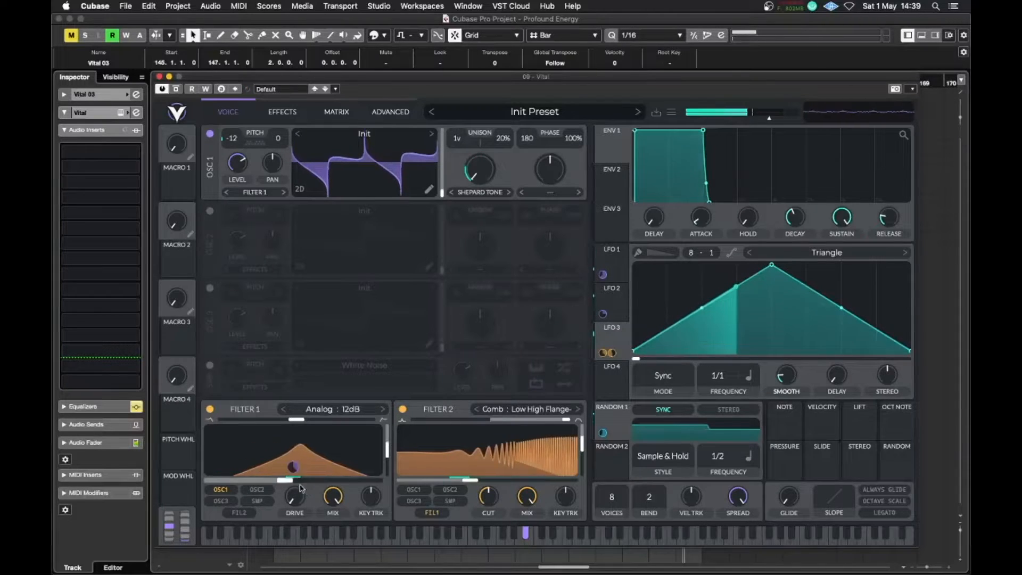
Raise Filter 1's cutoff to about 24 semitones.
left_click_drag(286, 483, 301, 484)
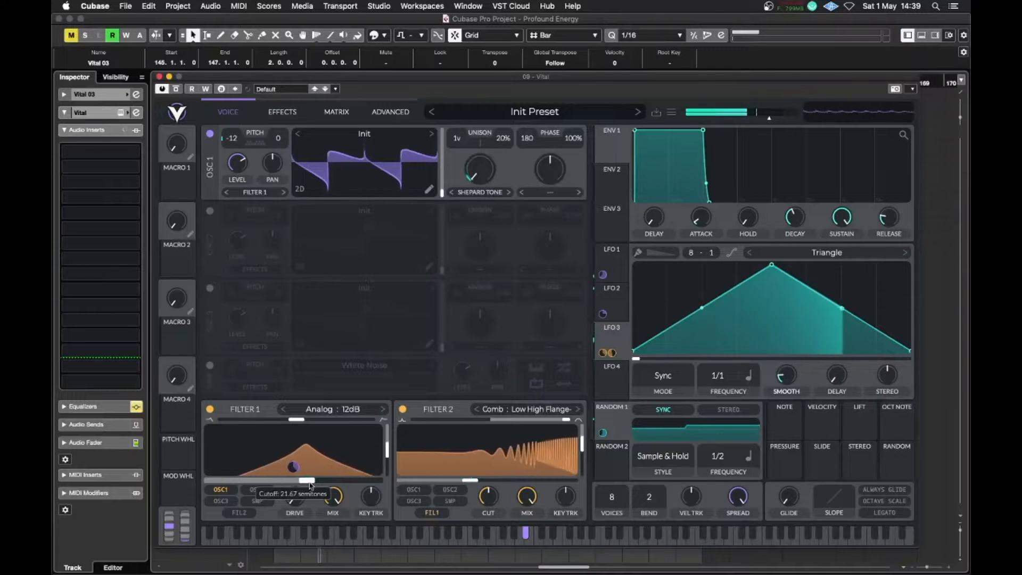
left_click_drag(309, 484, 309, 485)
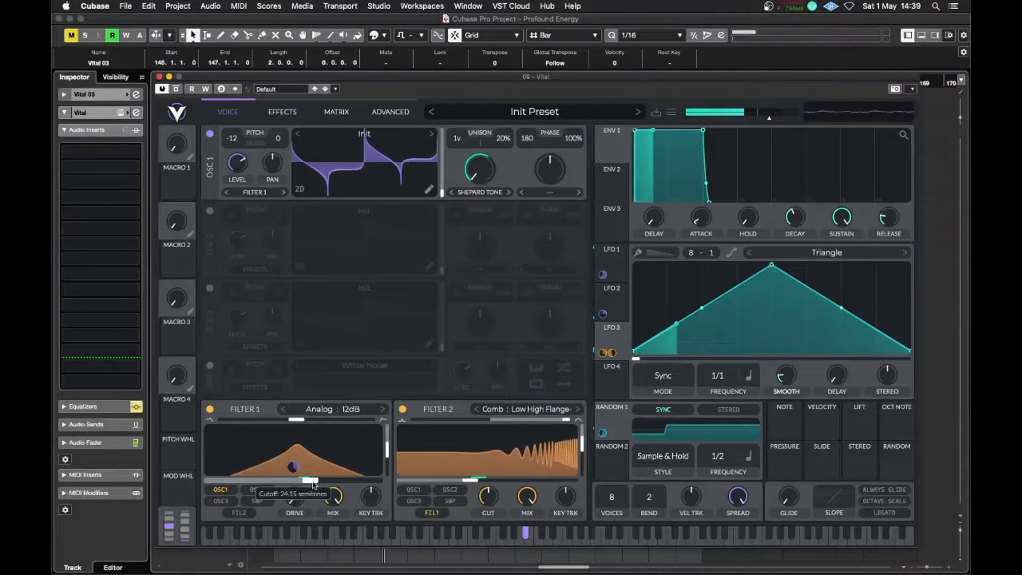
right_click(313, 483)
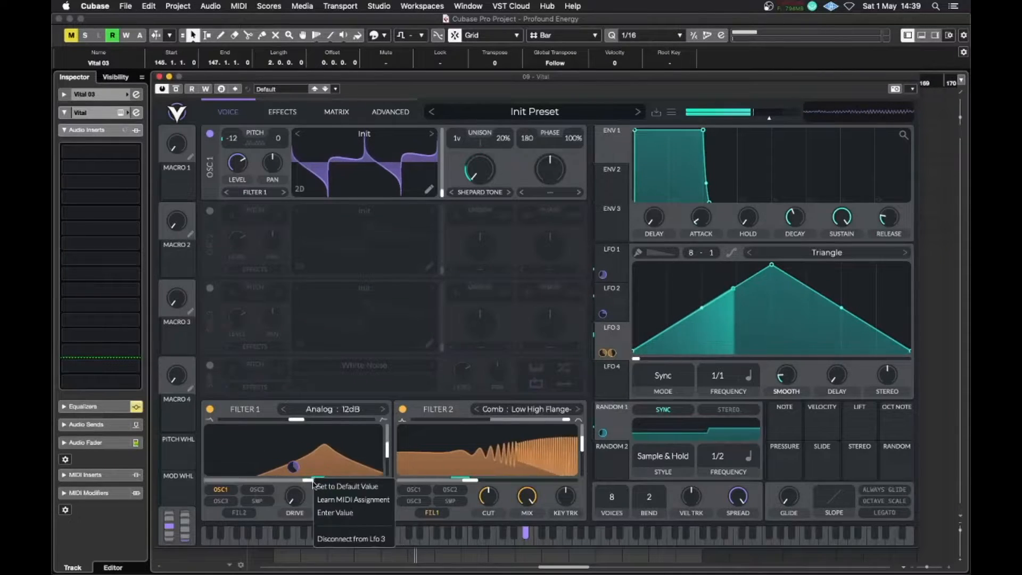
left_click(334, 512)
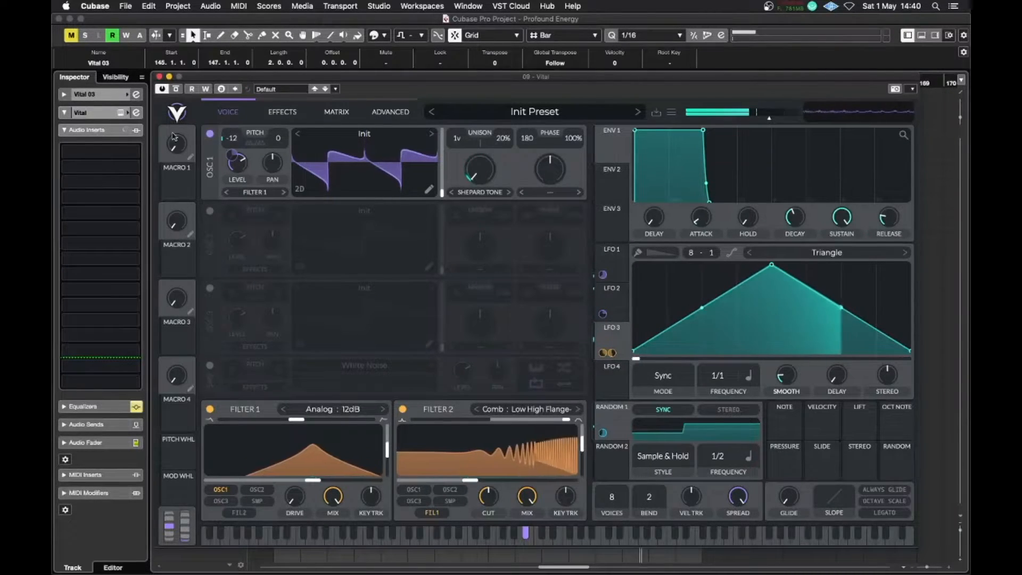
Insert LFOTool in the Vital track's first insert slot and reshape its first graph into a smooth curve rising from mid-level.
left_click(132, 152)
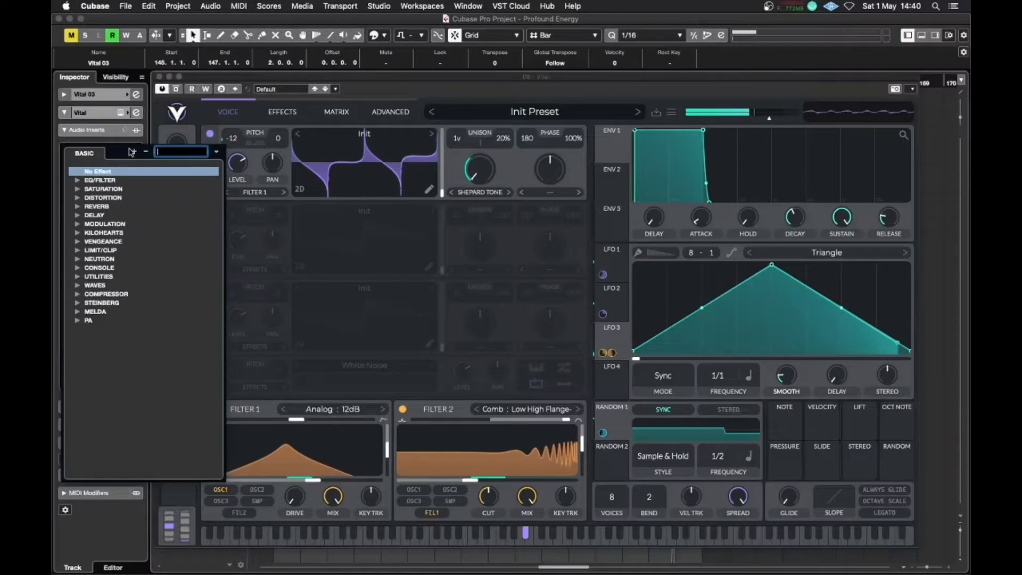
type("lfo")
key("Return")
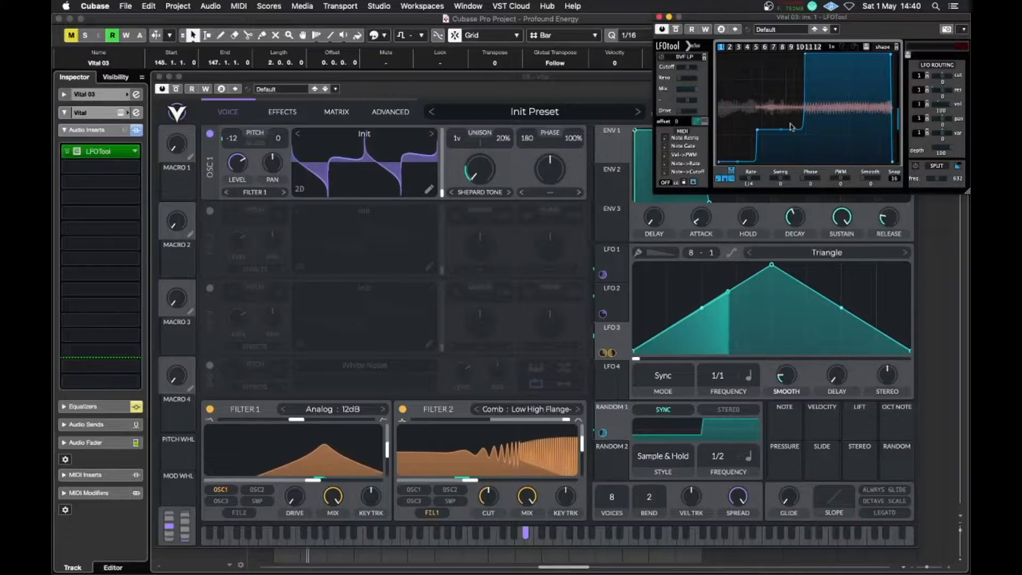
double_click(759, 133)
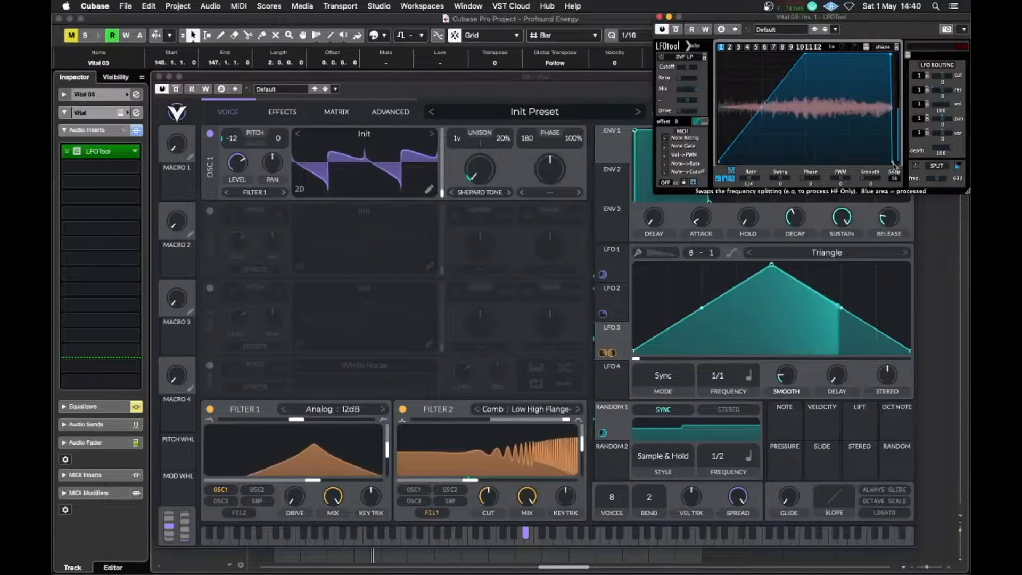
left_click_drag(897, 148, 907, 119)
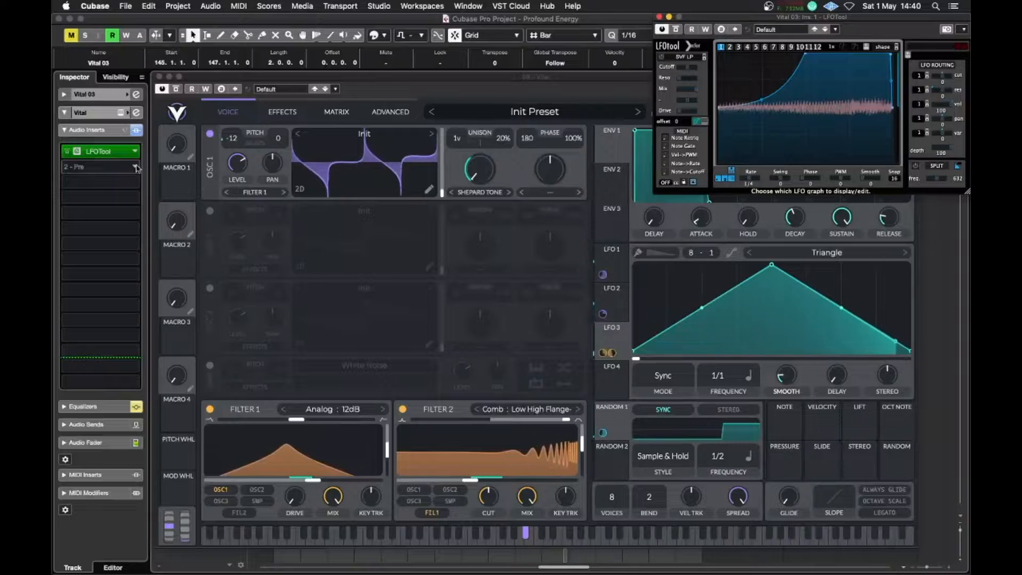
Insert MAutopan in the Vital track's second insert slot, blend its triangle shape into a wavier curve and lower its depth to about 35%.
left_click(135, 168)
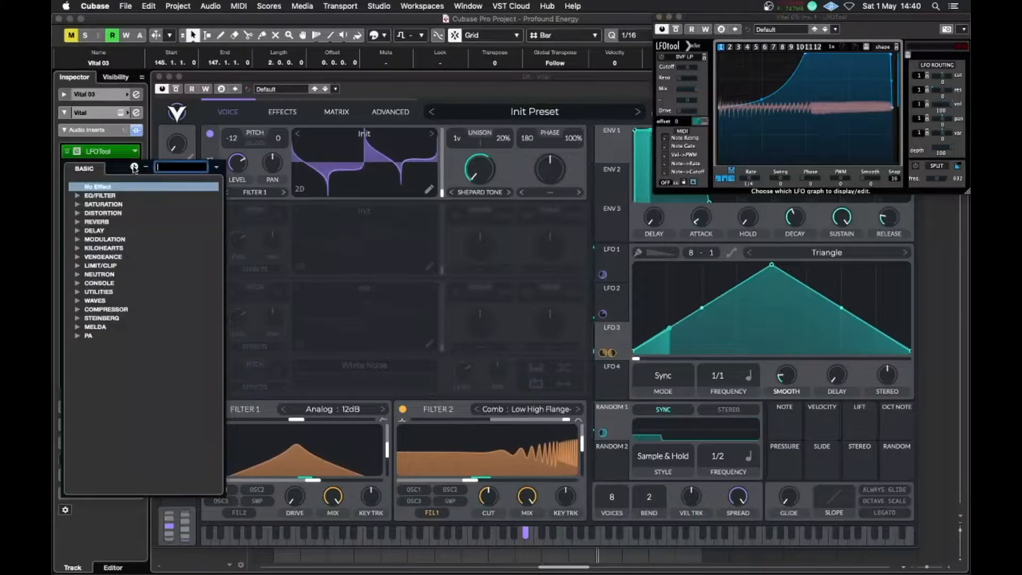
type("au")
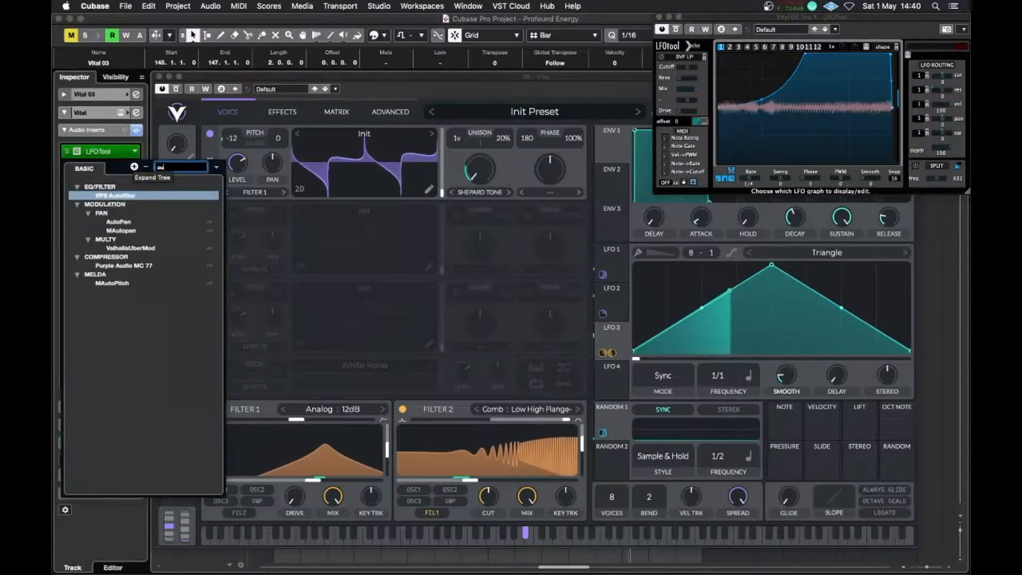
type("topan")
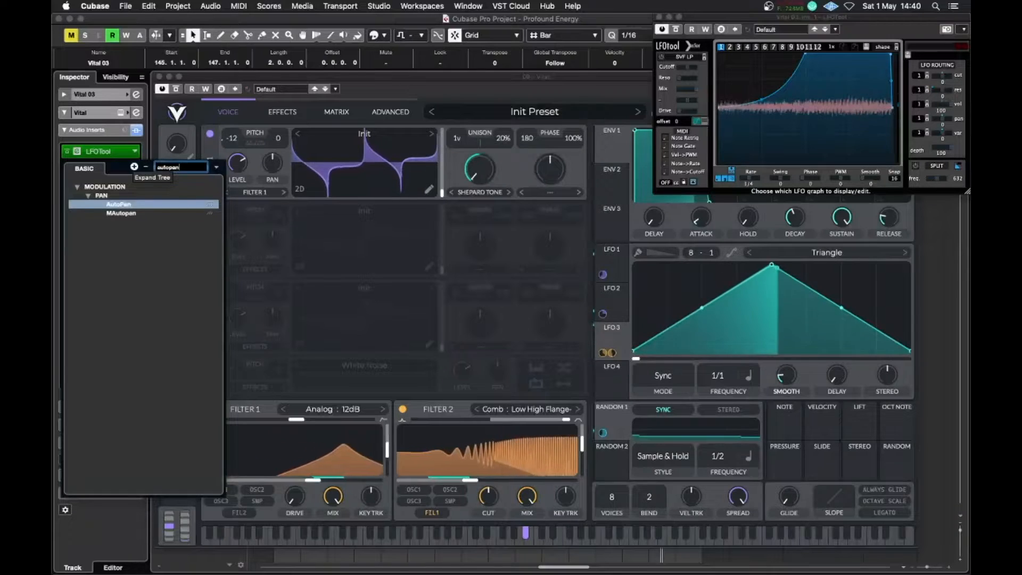
left_click(122, 214)
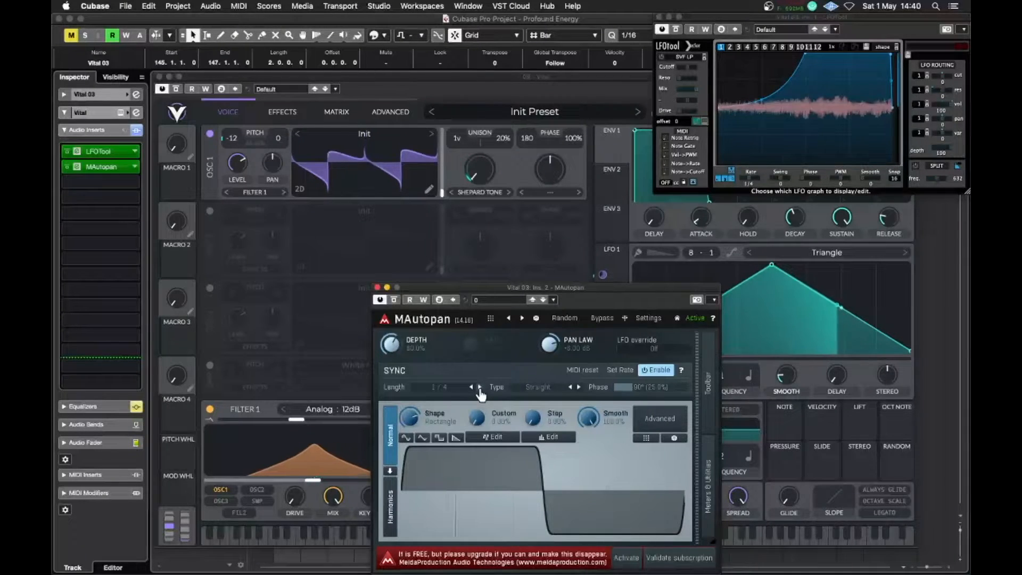
left_click(422, 438)
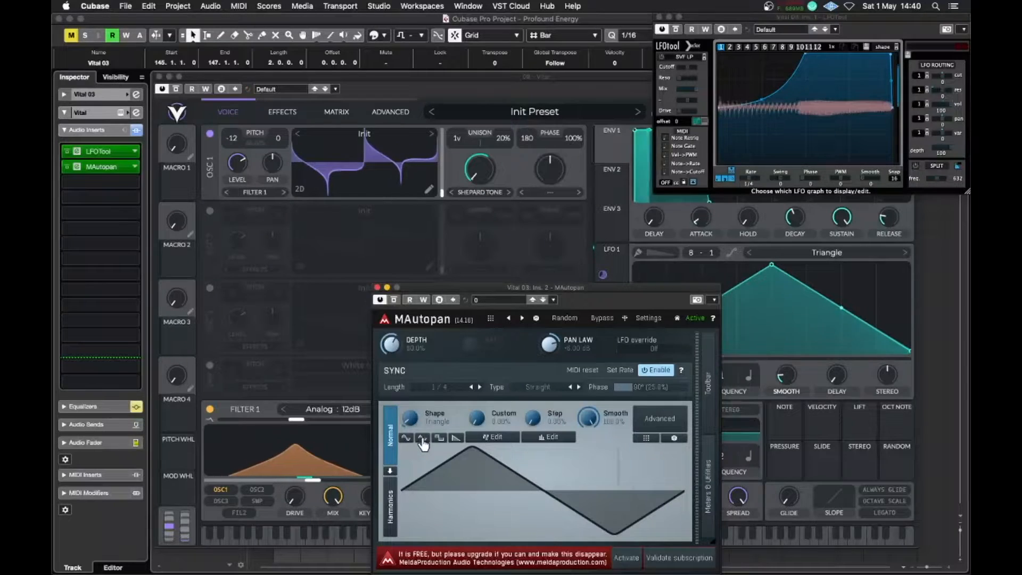
left_click_drag(410, 418, 411, 407)
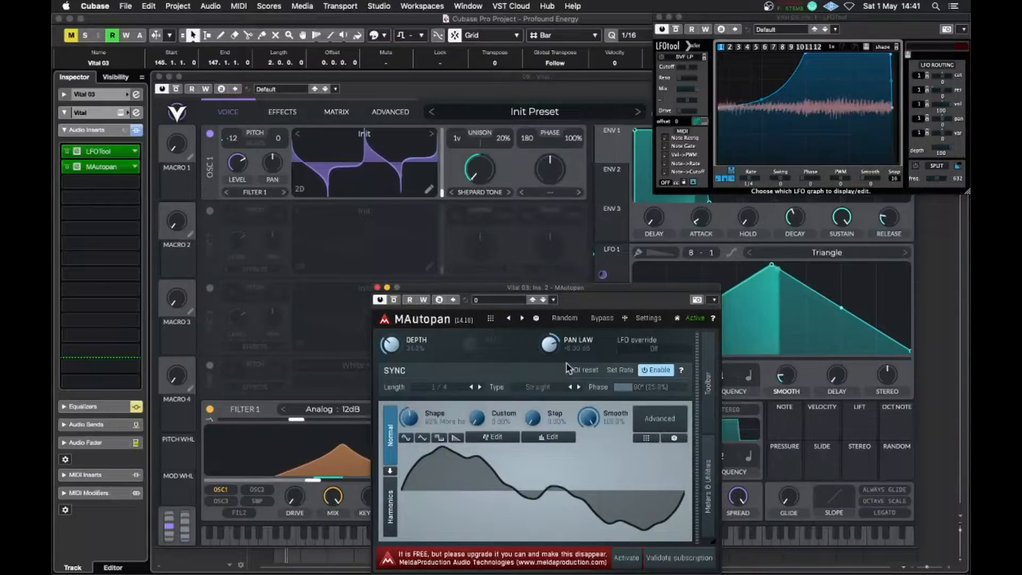
left_click(376, 288)
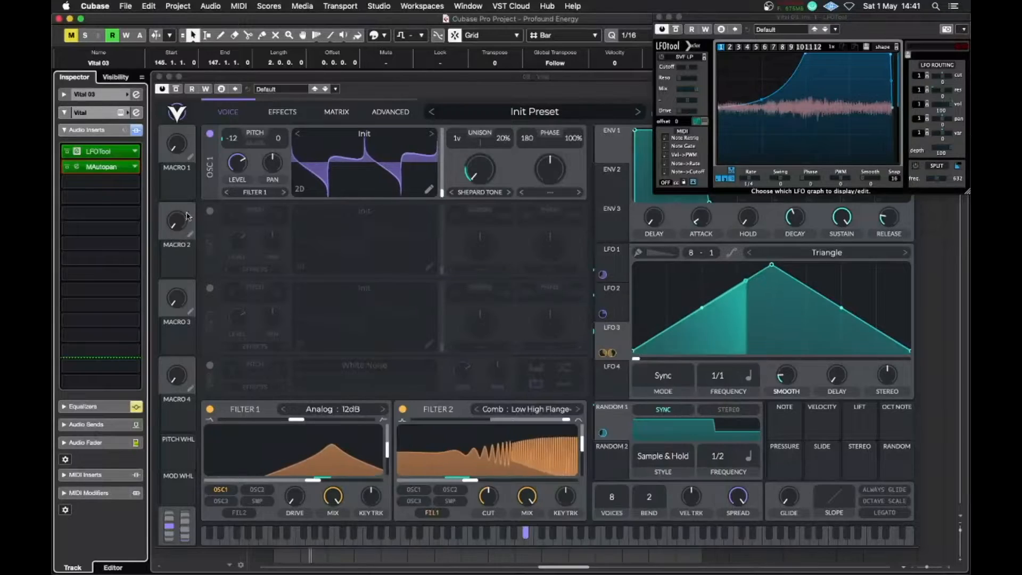
Insert PingPongDelay in the third insert slot, keep its default settings and close the delay and LFOTool windows.
left_click(135, 184)
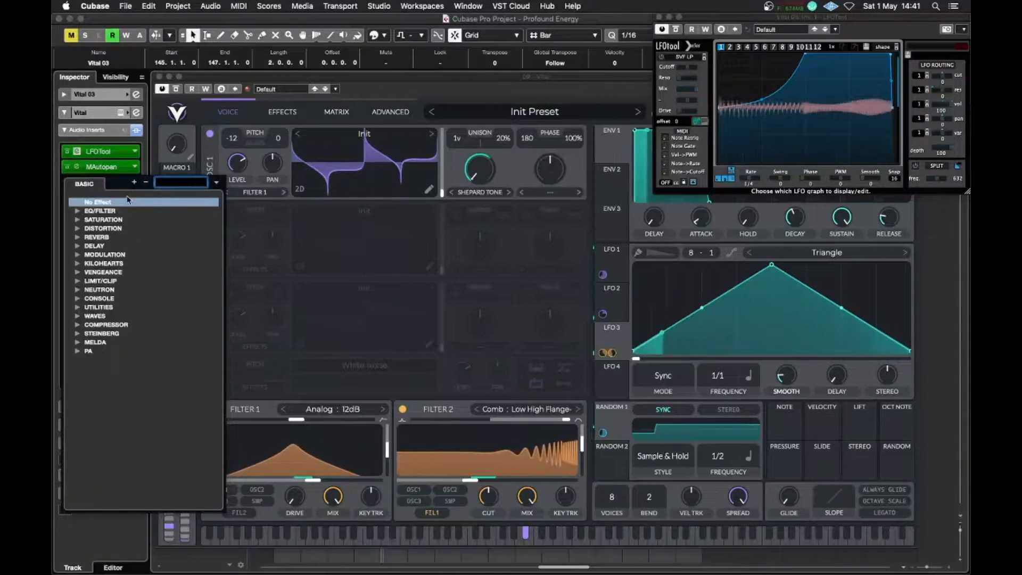
type("delay")
key("Return")
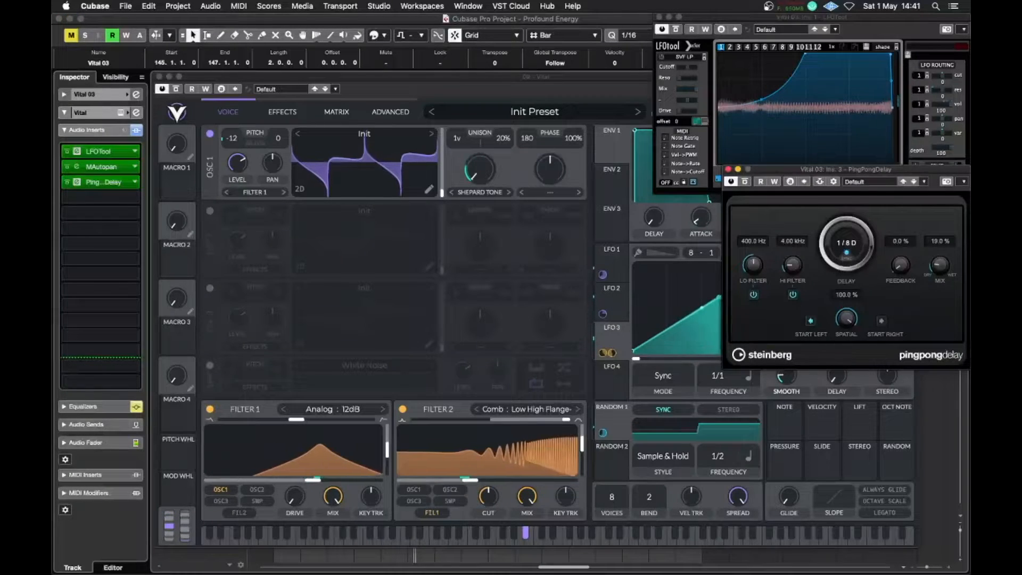
left_click(728, 169)
left_click(659, 17)
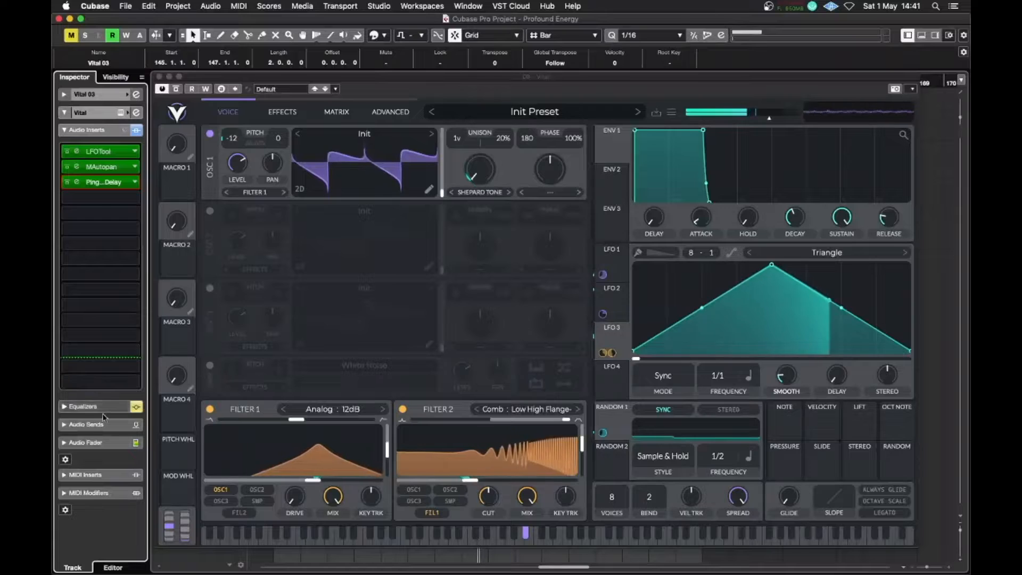
Add a send from the Vital track to Reflex MPX, lower its level to -7.75 dB and show the audio fader.
left_click(85, 425)
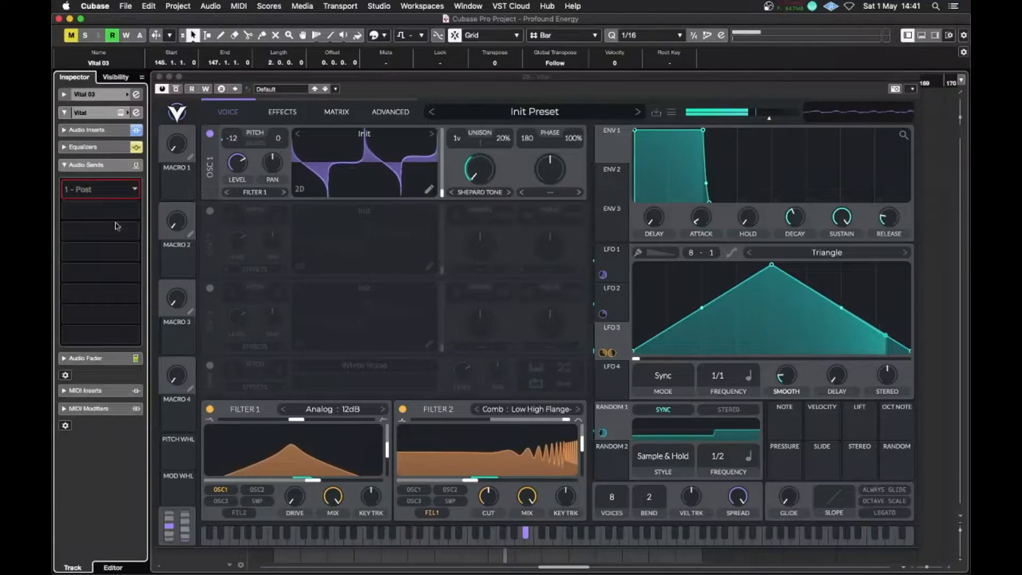
left_click(101, 190)
left_click(103, 230)
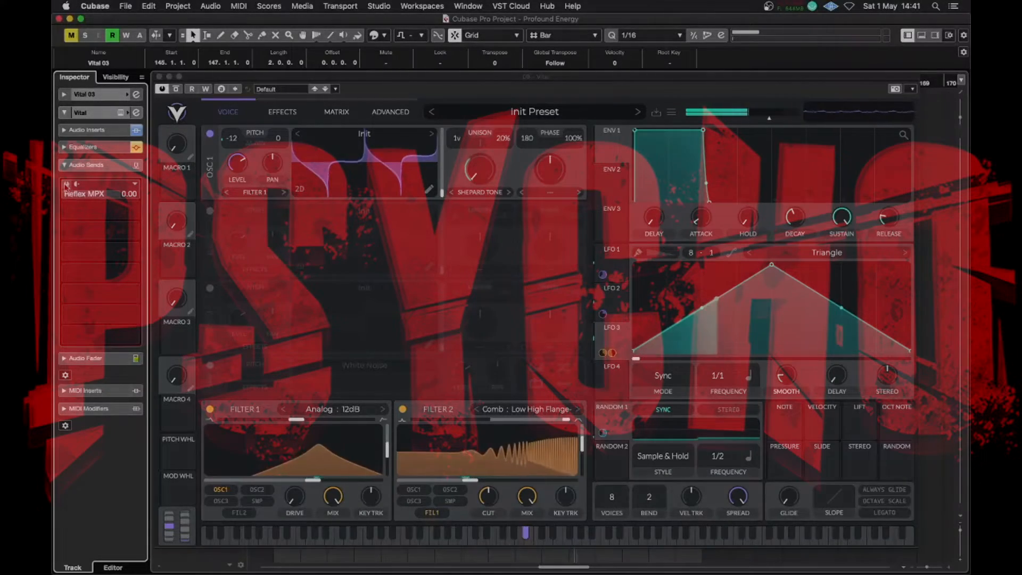
scroll(111, 198, "down", 5)
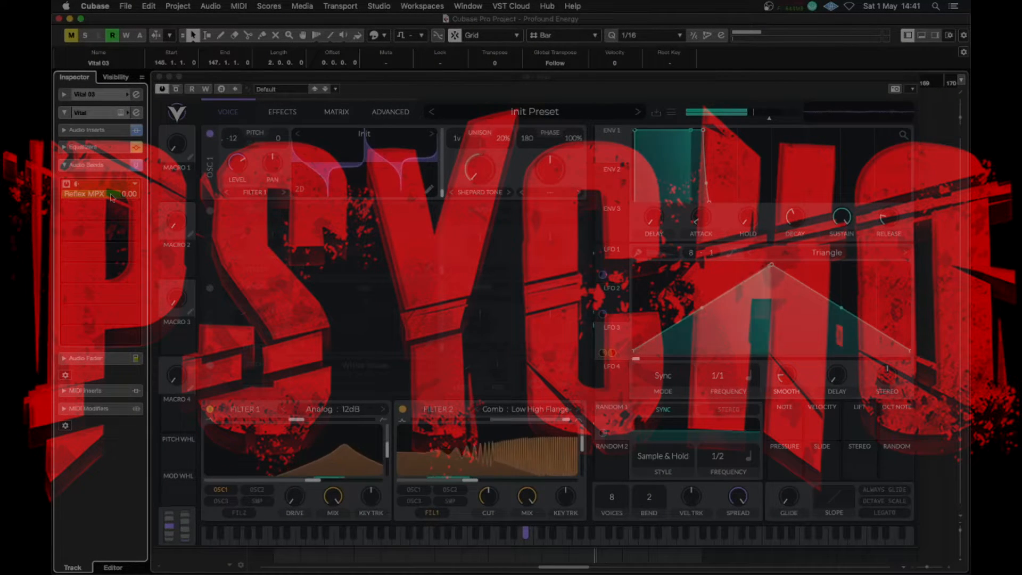
scroll(111, 198, "down", 4)
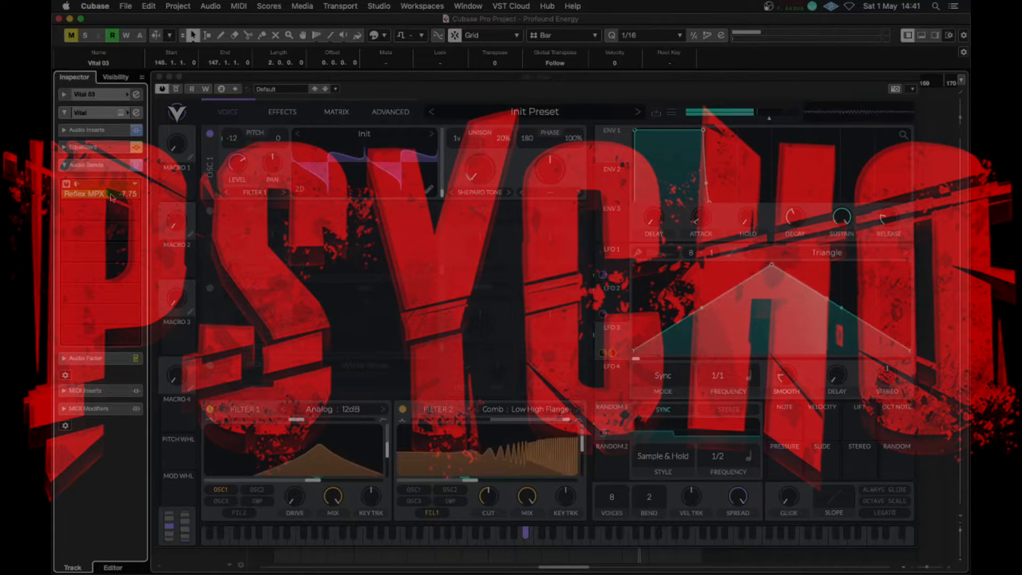
left_click(122, 357)
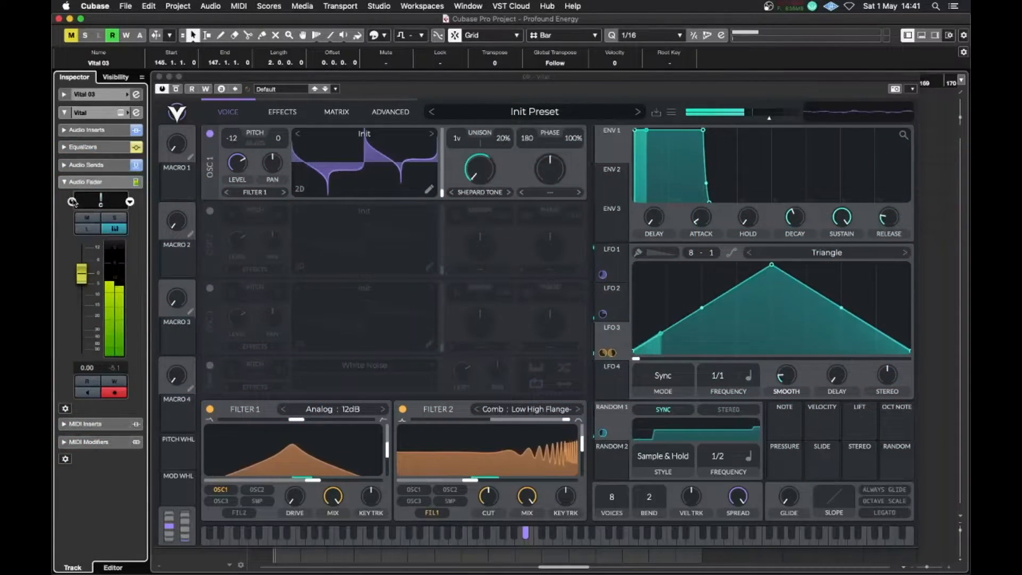
Close the Vital window and unmute the hat clips from bar 153 and all the hat, snare and shaker clips in bars 145 to 152.
left_click(159, 76)
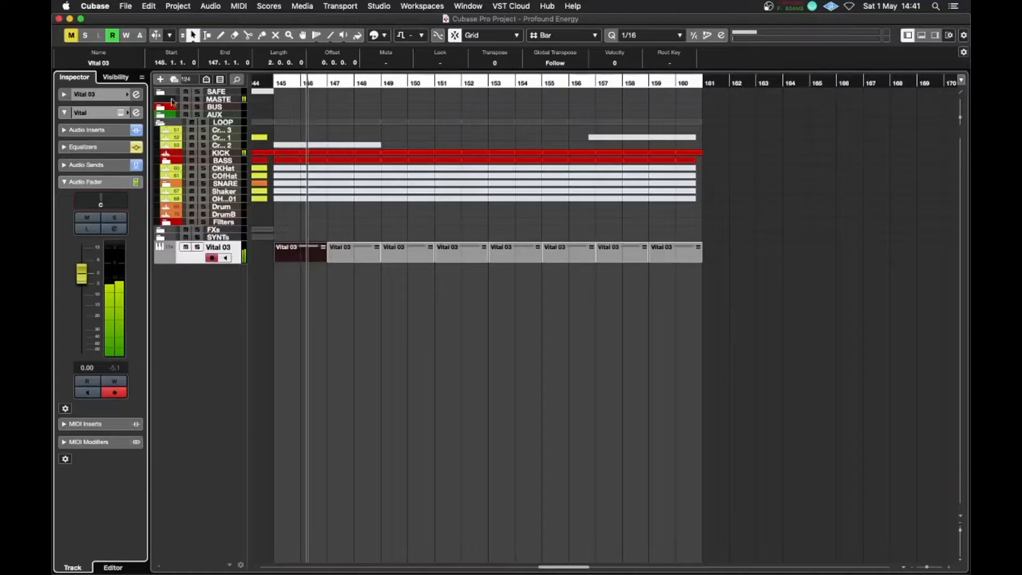
left_click_drag(711, 169, 489, 178)
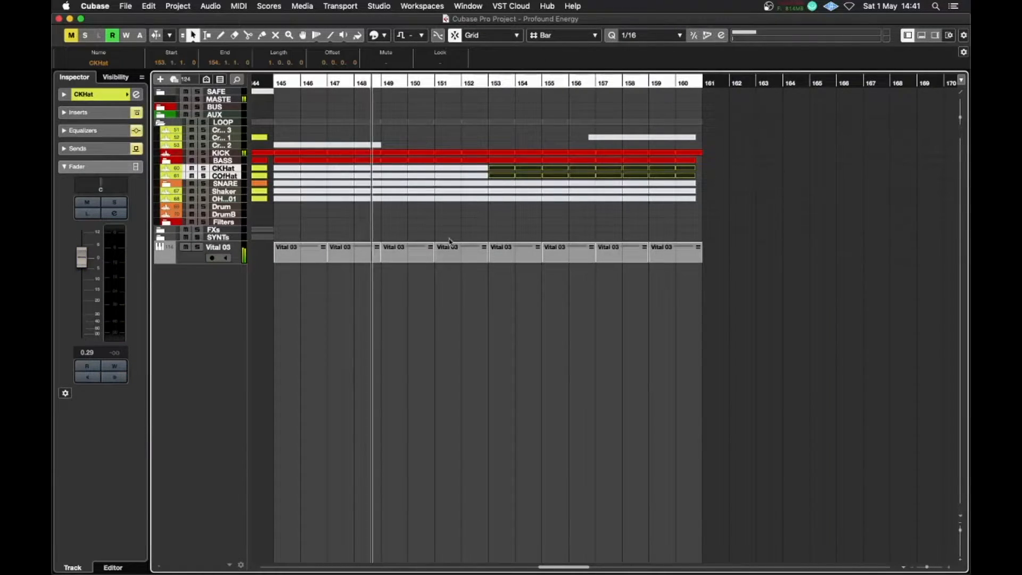
left_click_drag(281, 207, 468, 171)
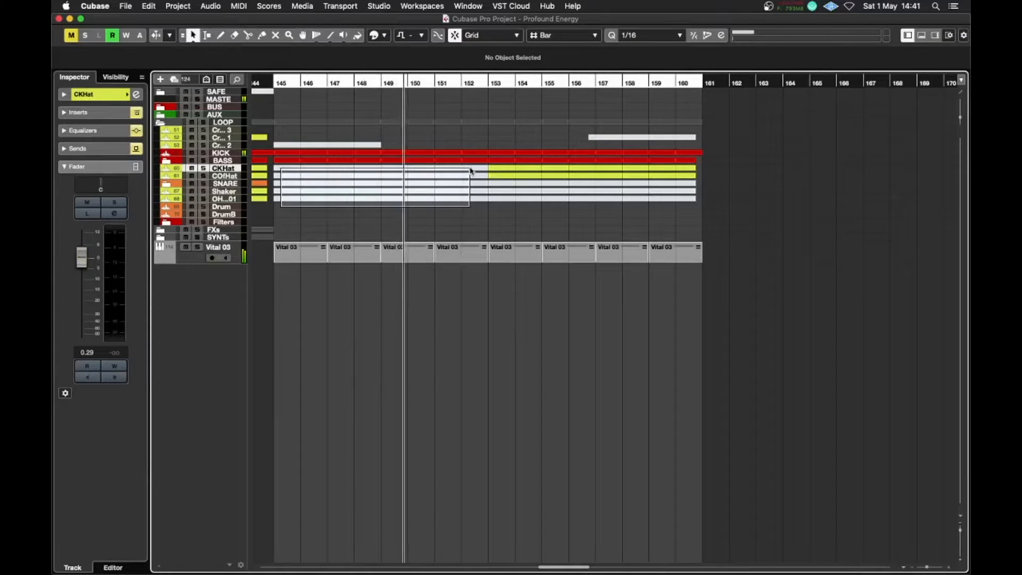
key("shift+m")
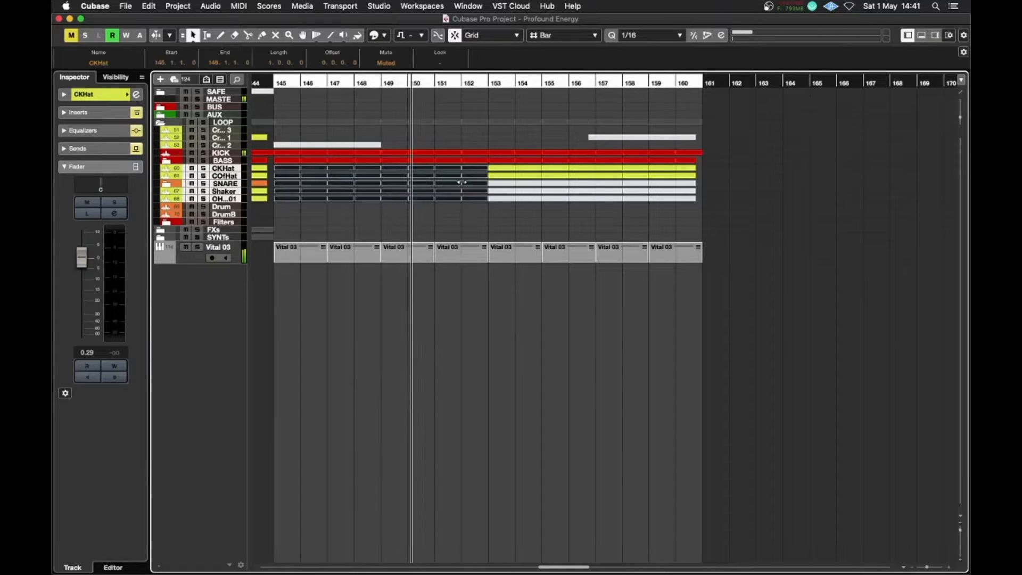
Unmute the Crash 1 and Crash 2 clips in the looped section.
left_click(633, 138)
key("ctrl+z")
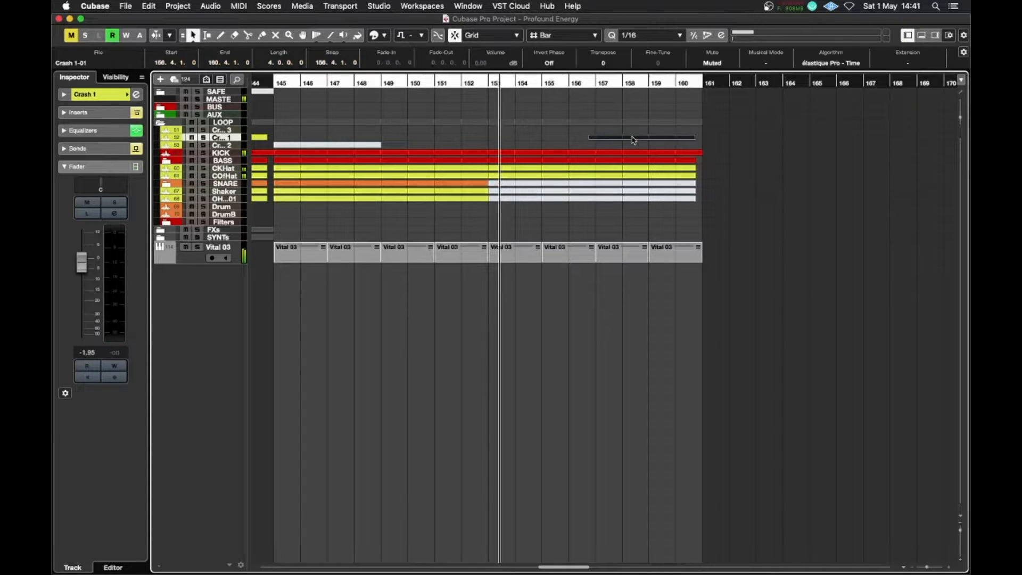
left_click(328, 145)
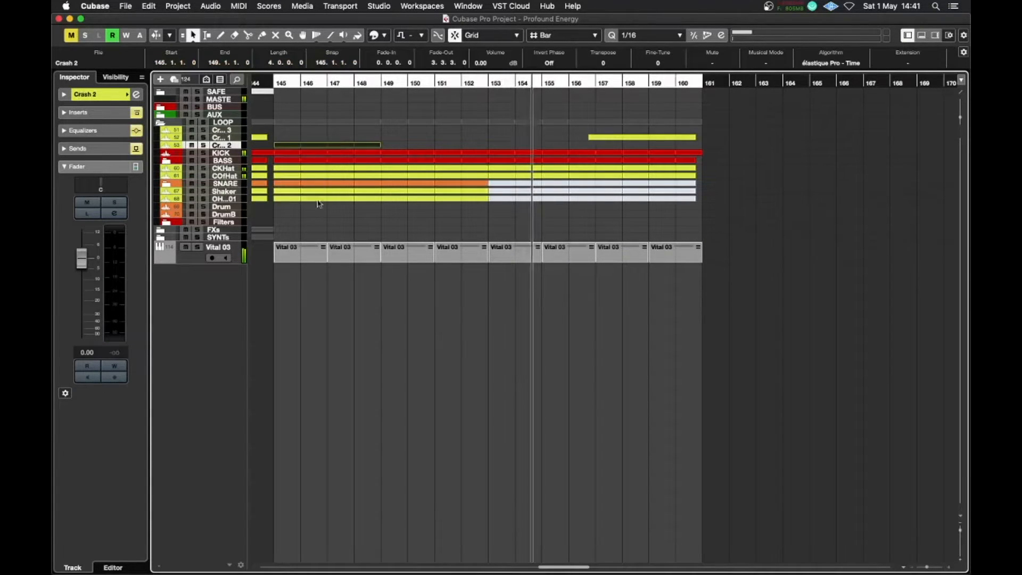
left_click(316, 338)
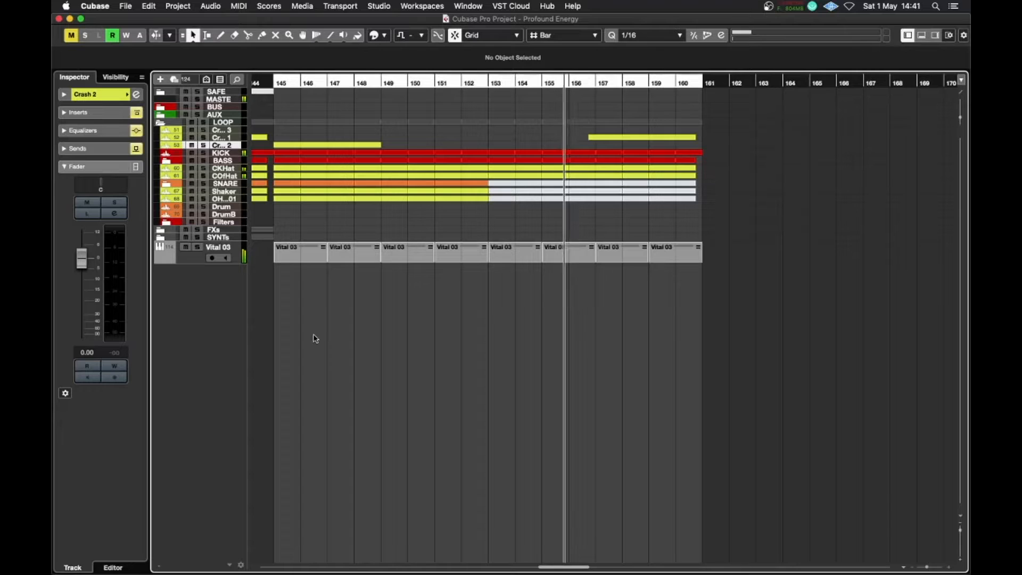
Delete the repeated Vital 03 parts after the first one and lengthen the remaining part to three bars.
left_click_drag(353, 229, 675, 299)
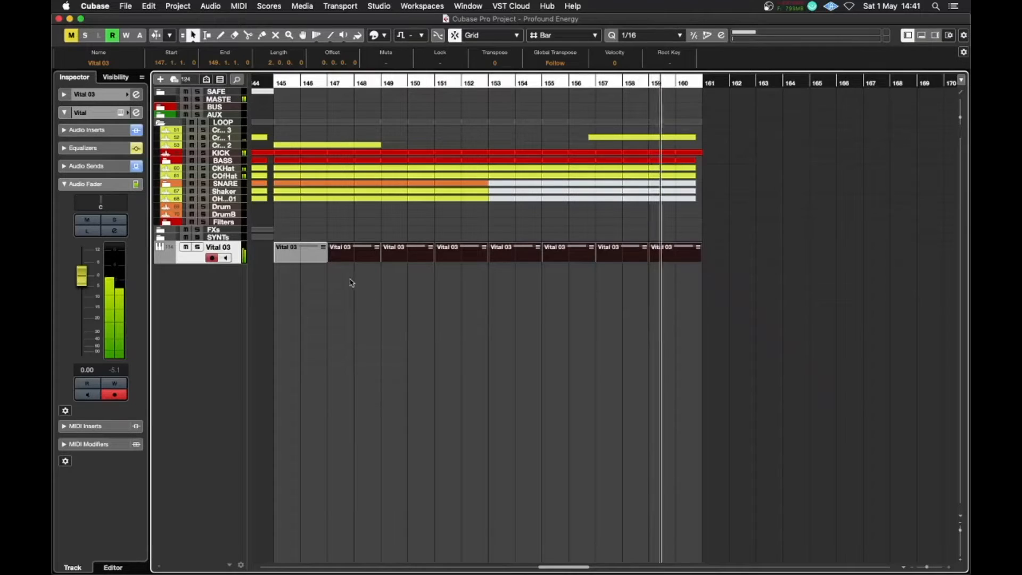
key("Delete")
left_click_drag(327, 260, 354, 266)
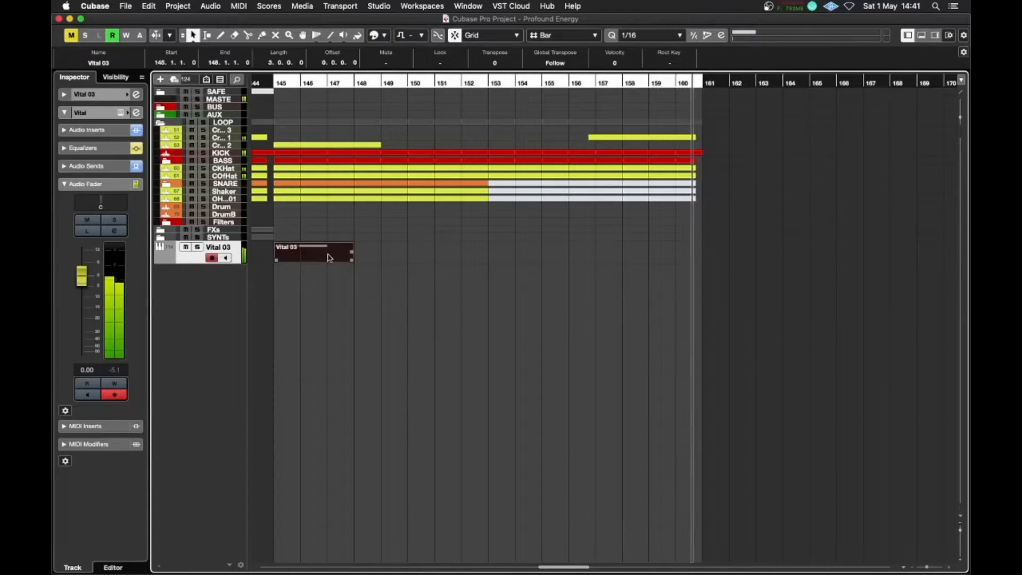
Split the A#2 note of the Vital 03 part at bar 146 and duplicate it to get three consecutive one-bar notes.
double_click(319, 253)
right_click(348, 426)
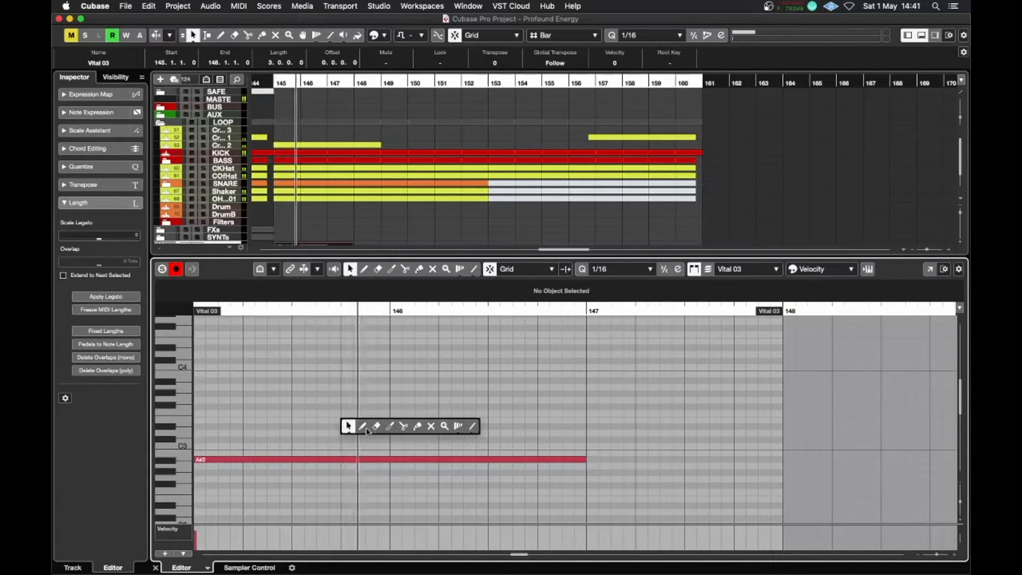
left_click(405, 427)
left_click(391, 459)
right_click(390, 464)
left_click(390, 464)
left_click_drag(413, 429, 449, 499)
key("super+d")
Transpose the first note up an octave to A#3 and the third note down an octave to A#1.
left_click(321, 459)
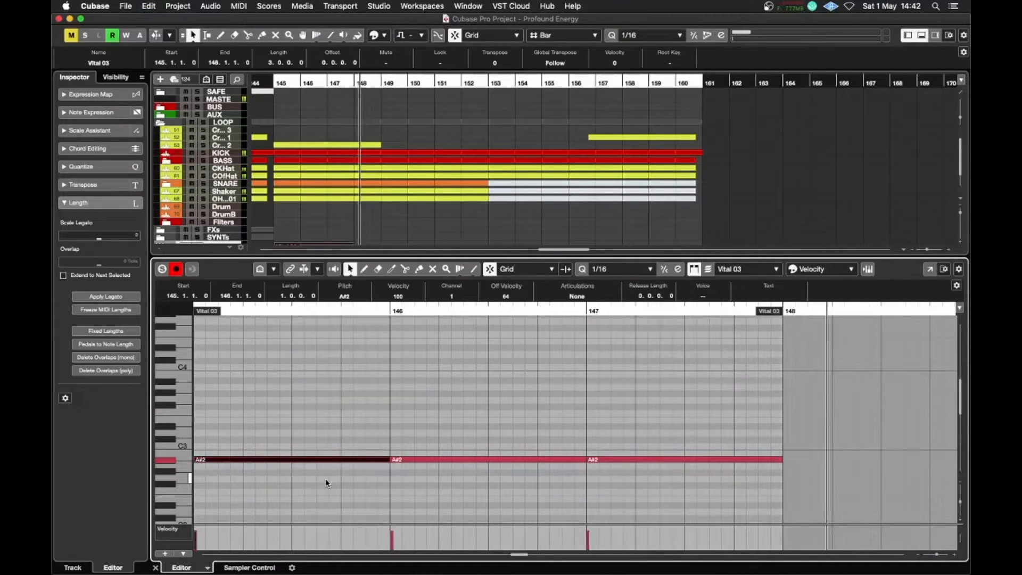
key("shift+Up")
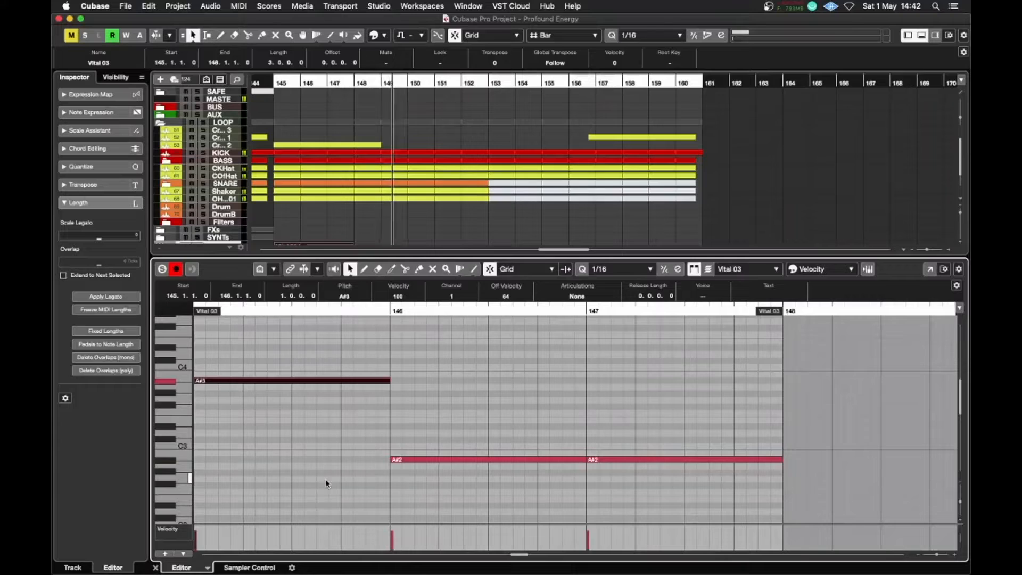
key("Right")
key("Right")
key("shift+Down")
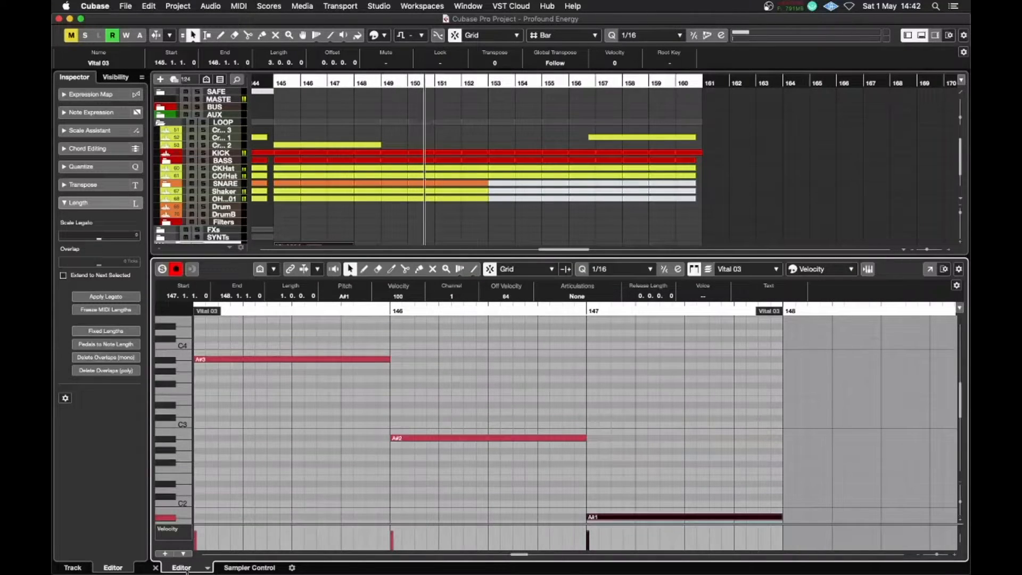
Repeat the three-bar Vital 03 part up to the end of the loop, trim the last copy at bar 161 and reopen Vital.
left_click(155, 568)
left_click_drag(352, 259, 675, 264)
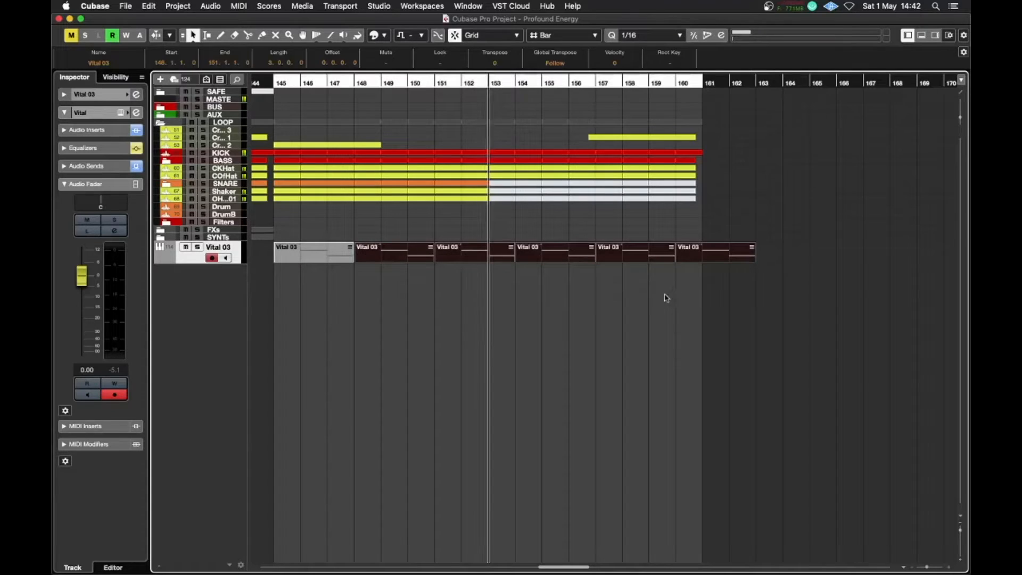
double_click(703, 254)
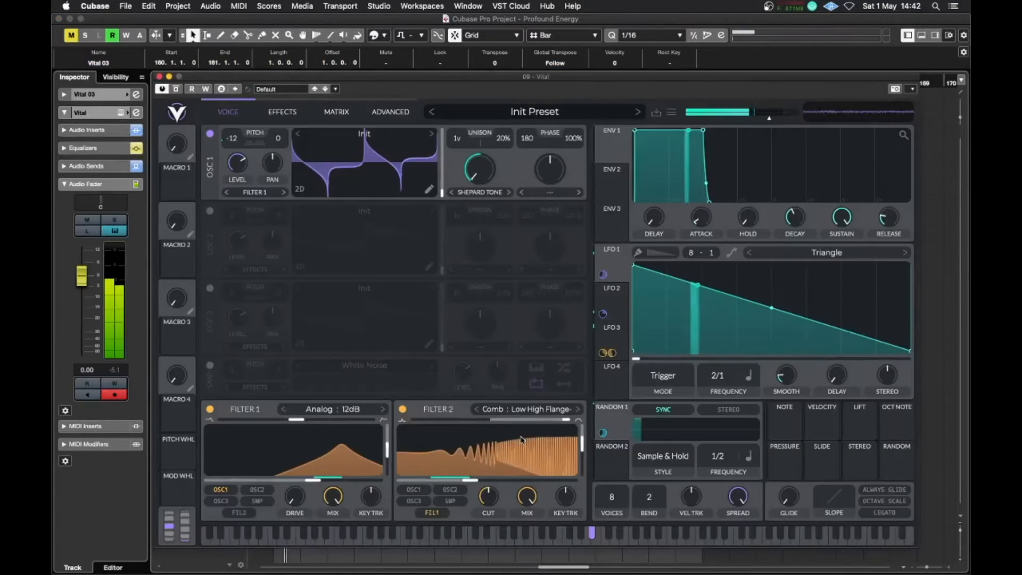
Set the mode of LFO 1 and LFO 2 to Envelope and select LFO 3.
left_click(662, 409)
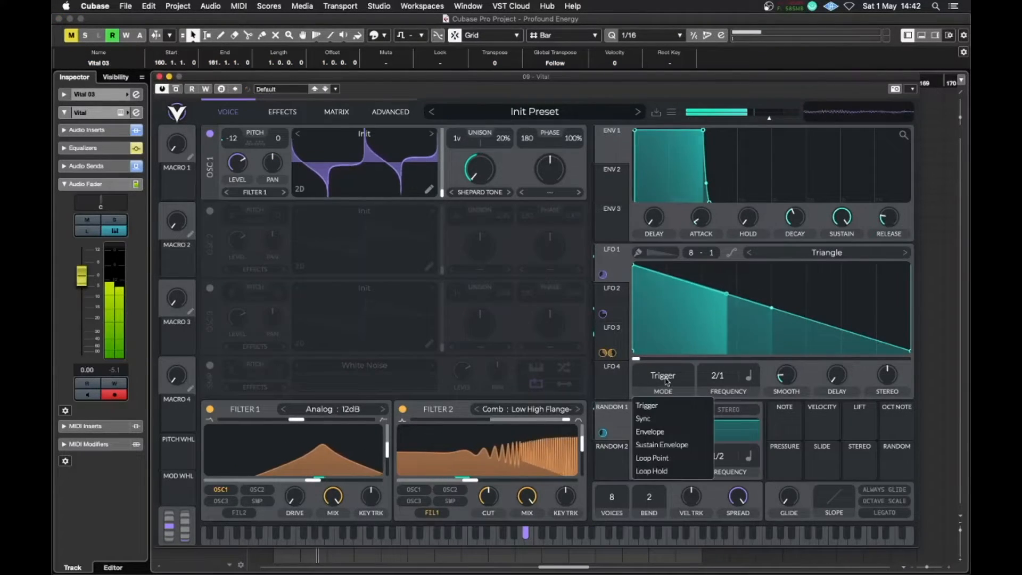
left_click(672, 432)
left_click(663, 375)
left_click(647, 405)
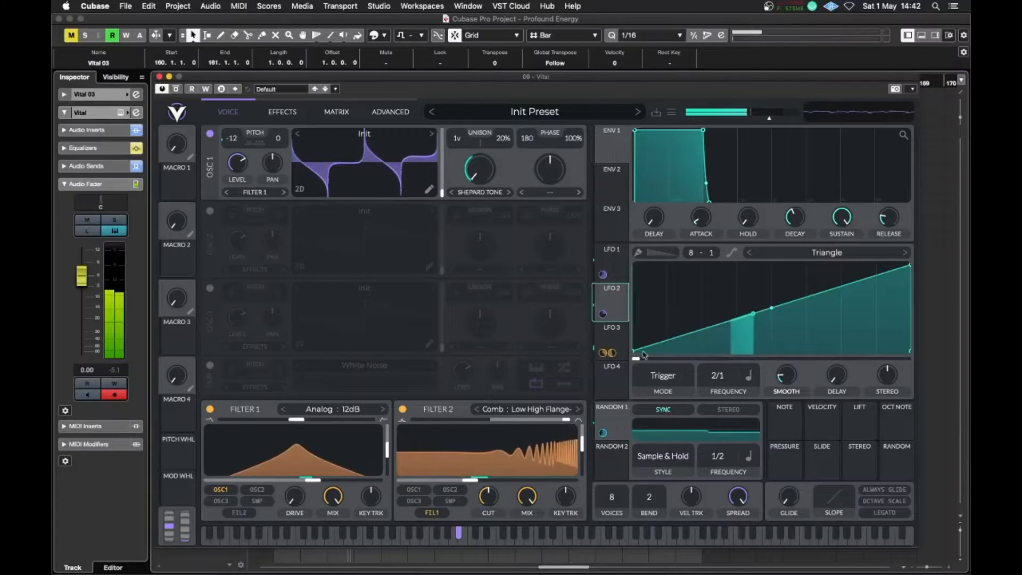
left_click(669, 384)
left_click(665, 426)
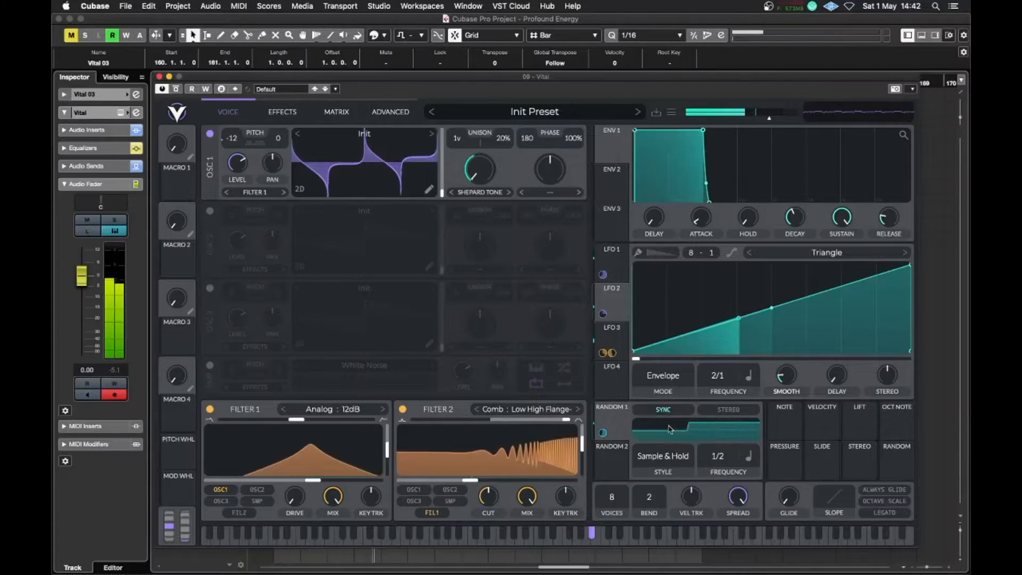
left_click(623, 341)
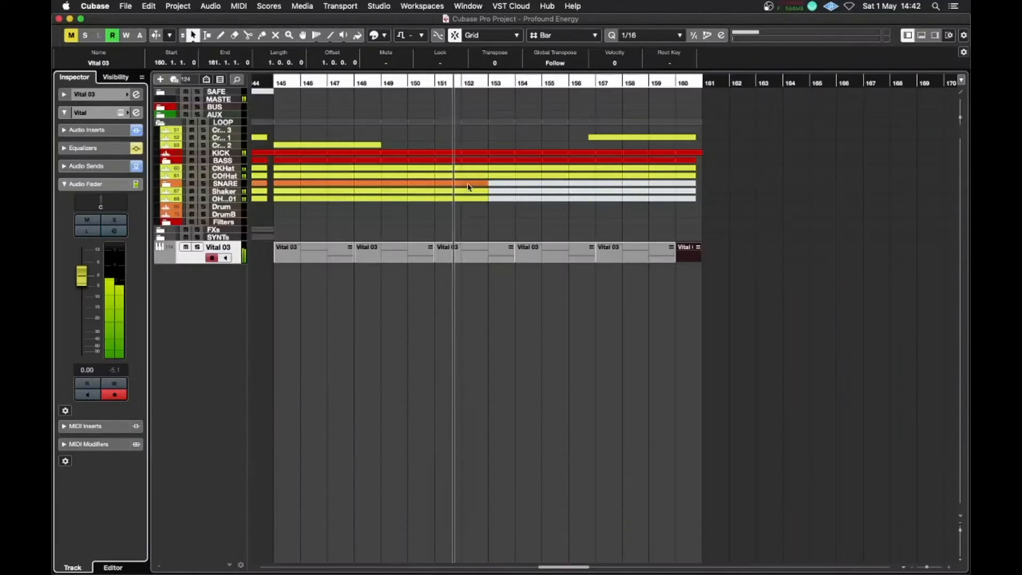
Unmute the snare, shaker and open hat clips from bar 153 to the end of the loop.
left_click_drag(492, 216, 696, 181)
left_click(419, 333)
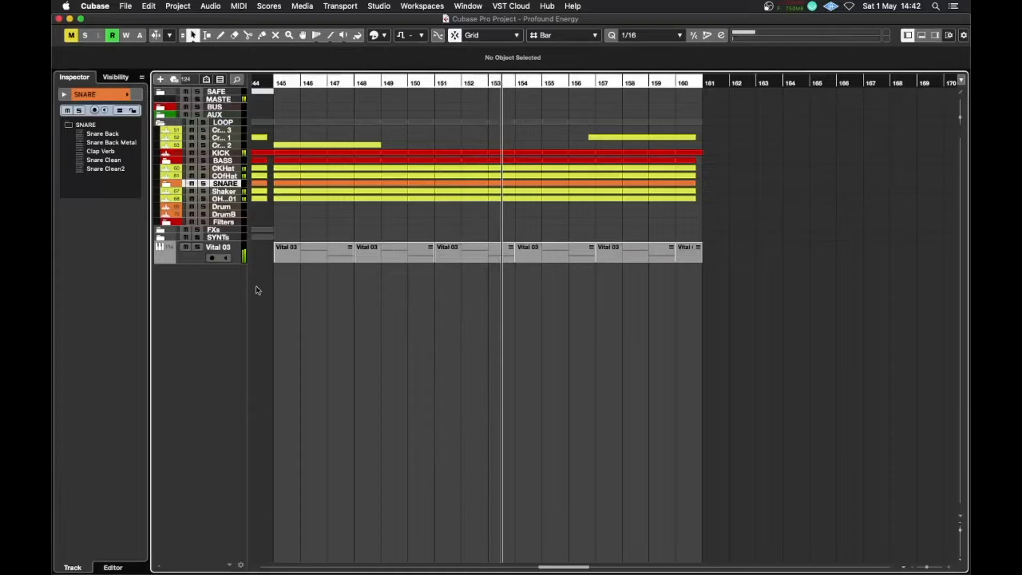
Open Vital on the Vital 03 track and set Random 1's frequency to 1/4.
left_click(187, 260)
key("super+e")
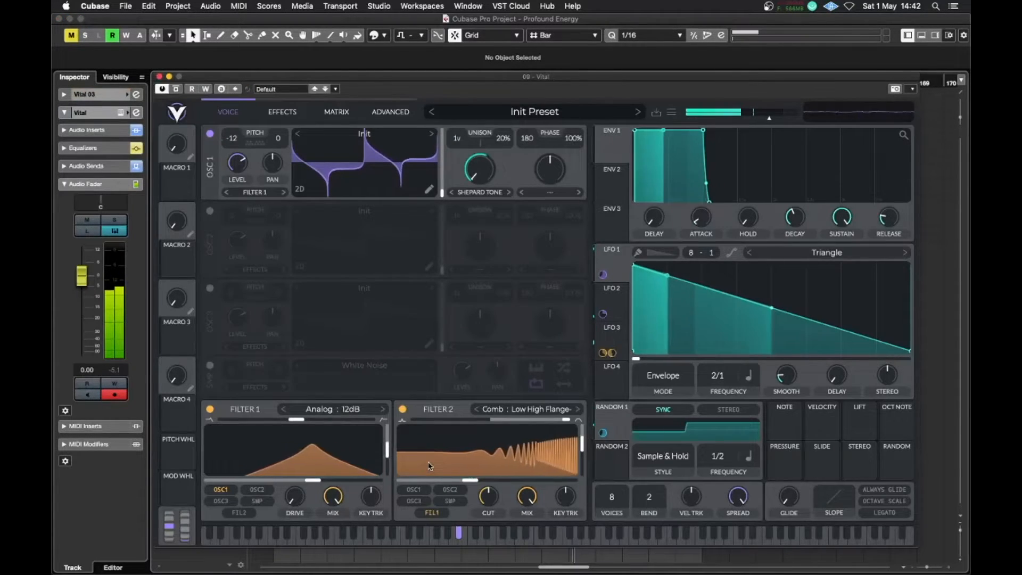
scroll(737, 456, "down", 1)
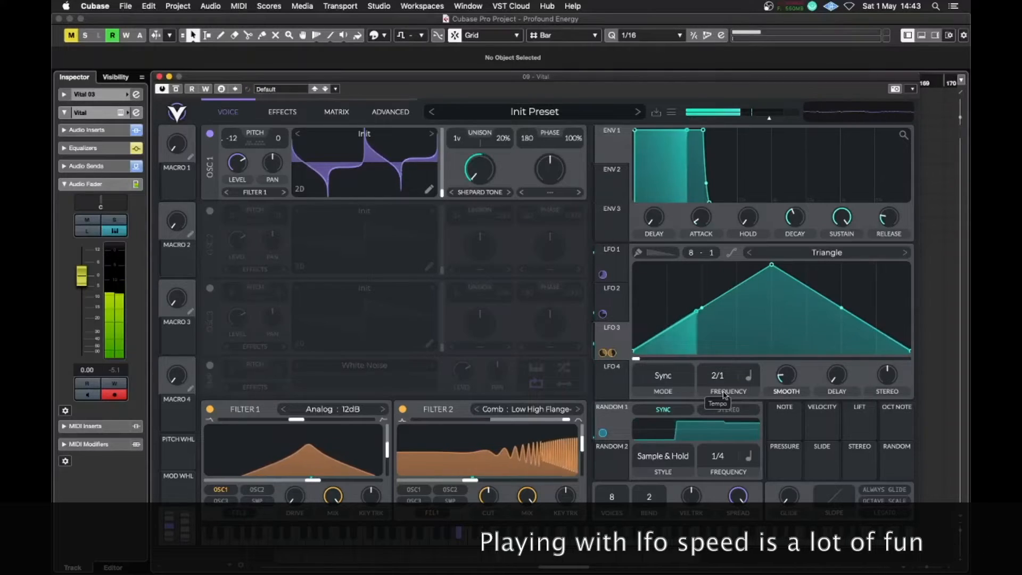
Modulate LFO 2's frequency with Random 2, setting LFO 2 to 4/1 and Random 2 to 1/8.
left_click(616, 263)
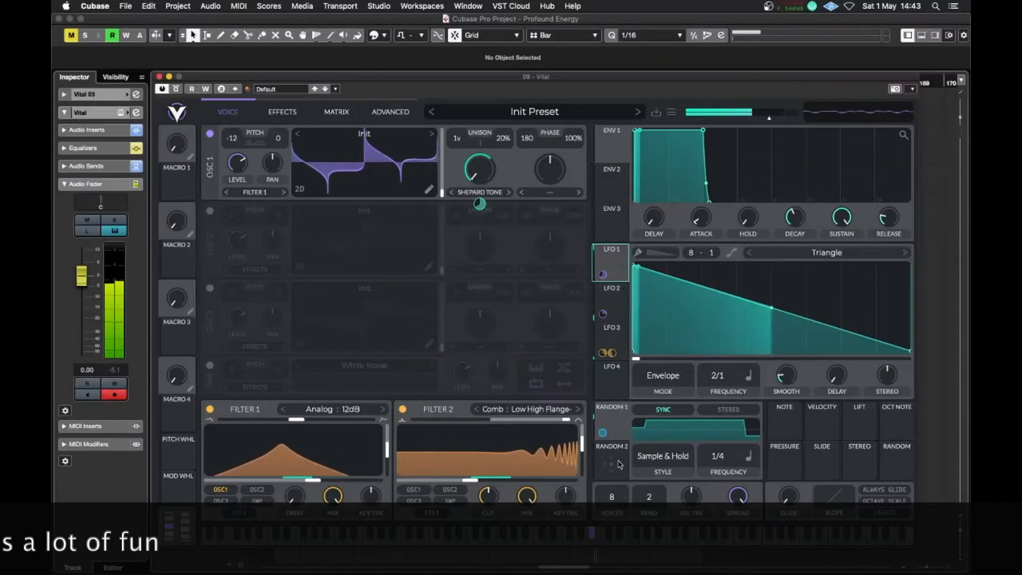
left_click(625, 319)
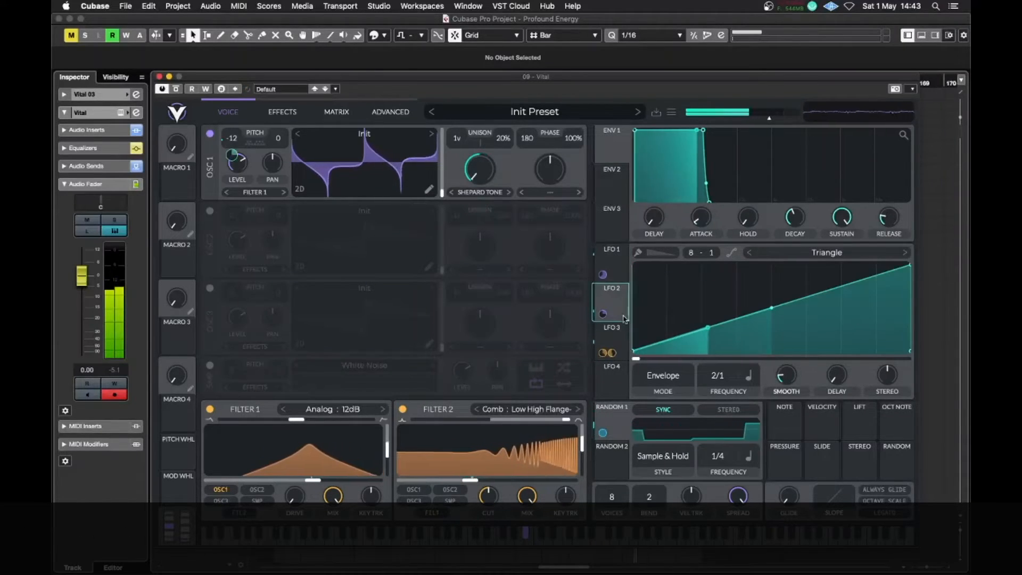
left_click(613, 468)
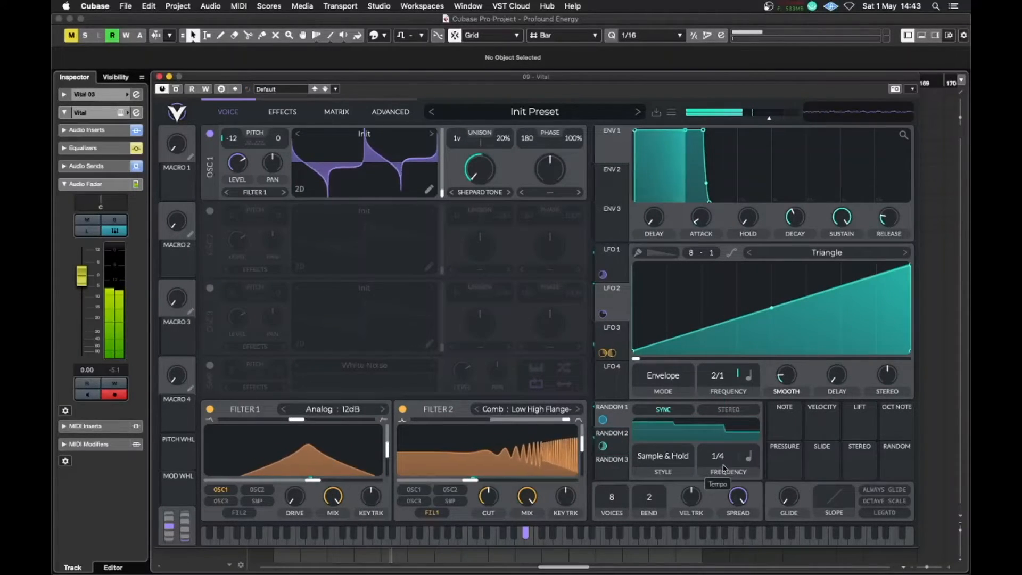
left_click_drag(724, 478, 727, 446)
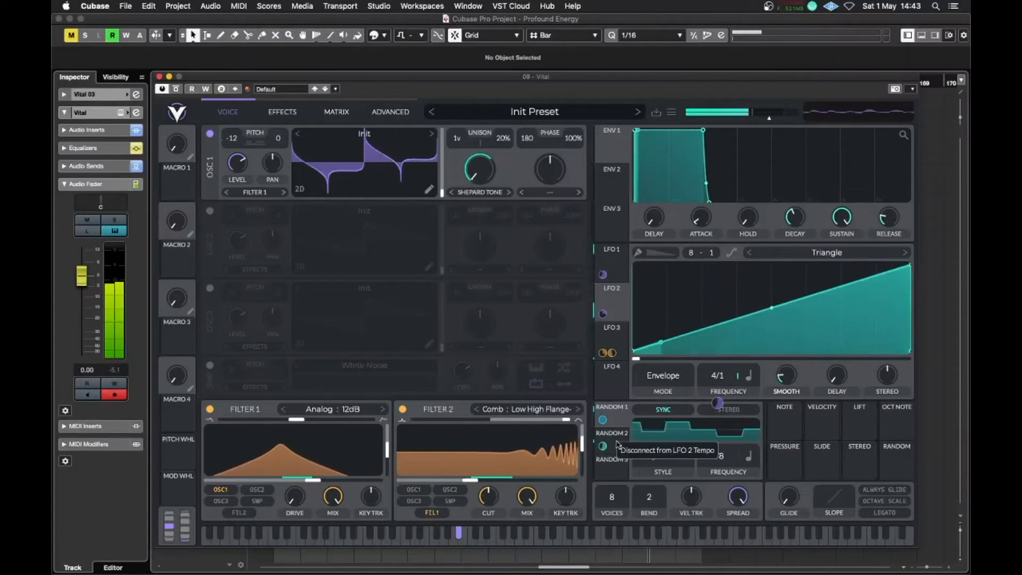
Give LFO 4 a rising staircase shape at a synced frequency of 4/1, and select LFO 2.
left_click(625, 387)
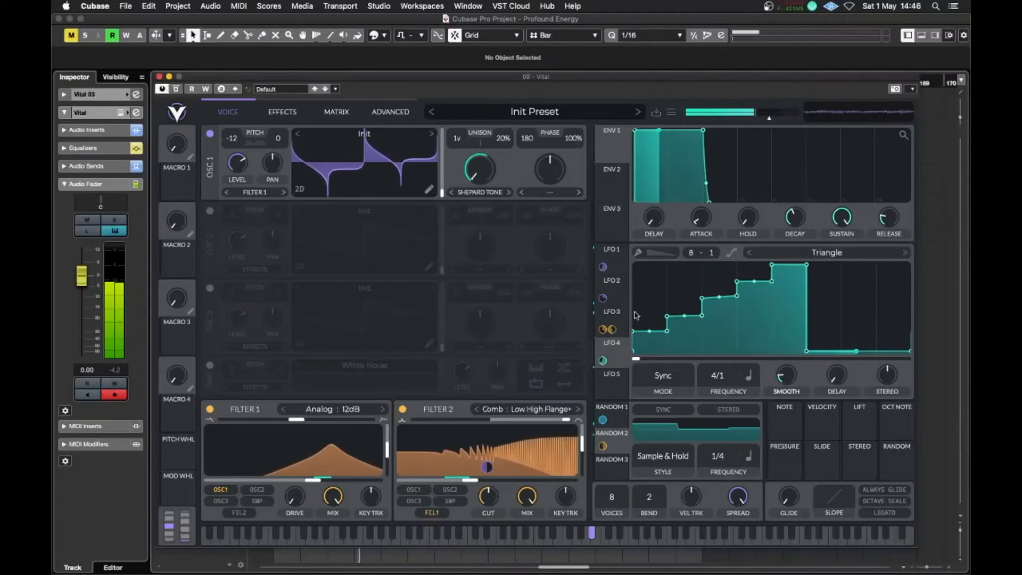
left_click(624, 297)
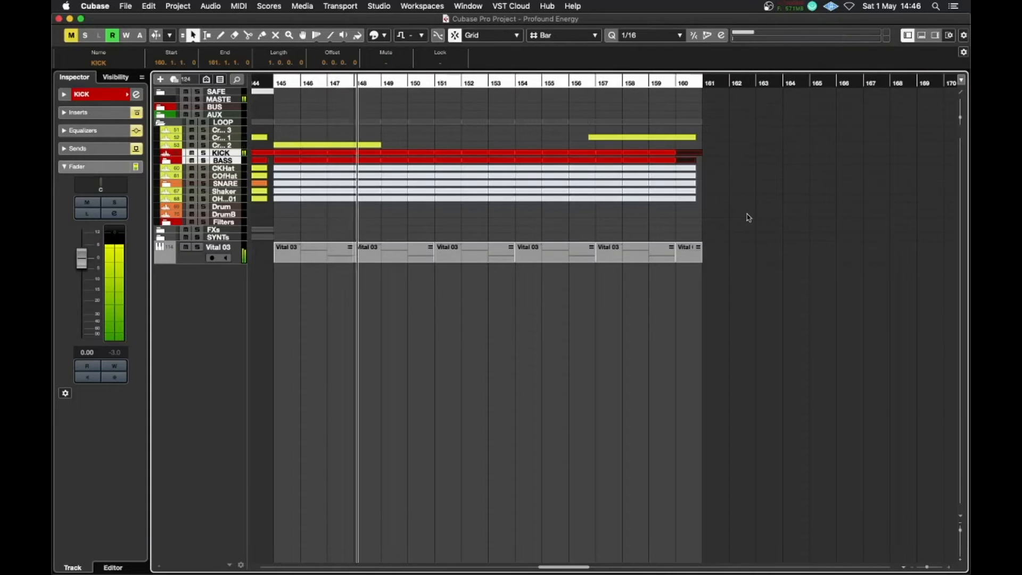
Stop the loop playback and select the Vital 03 track.
key("space")
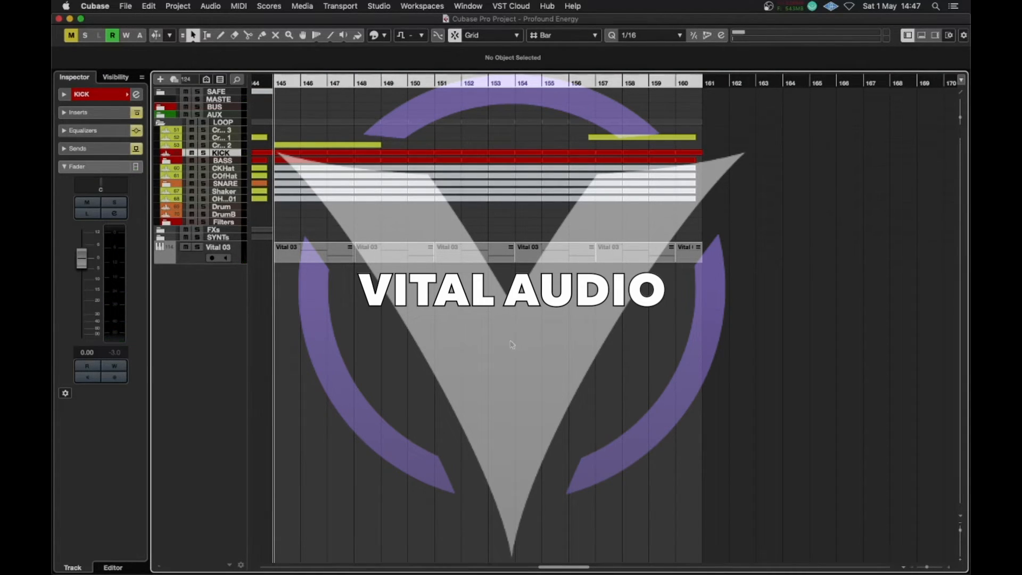
left_click(194, 261)
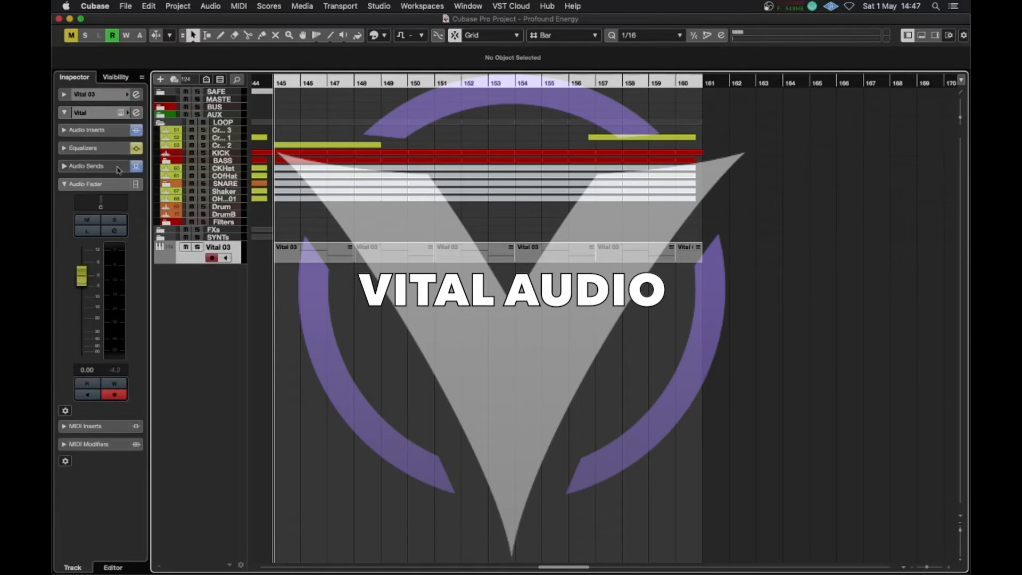